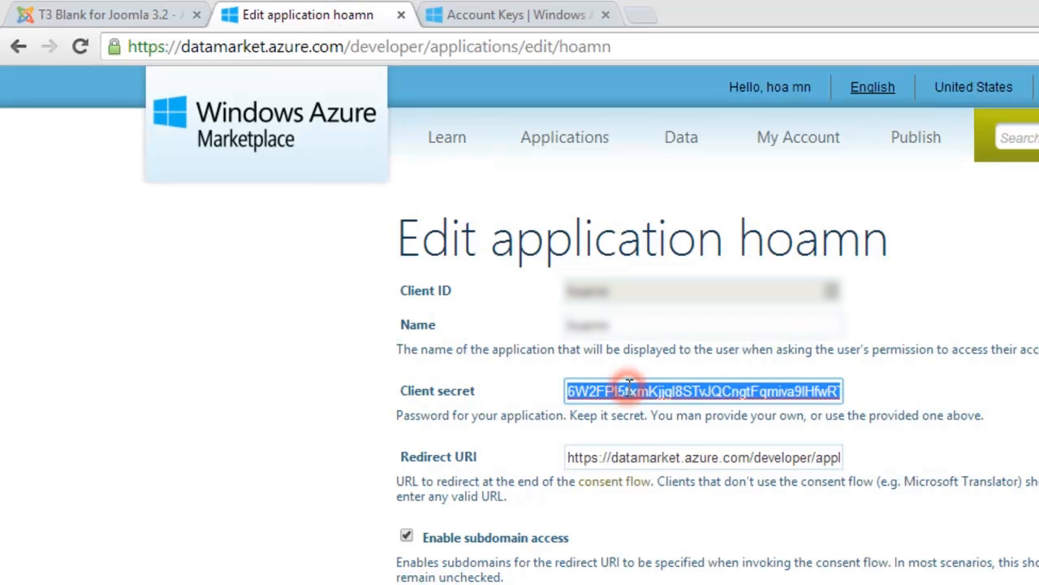
Step: Return to the T3 Blank for Joomla tab with the Bing client secret copied
left_click(107, 18)
Step: Paste the client secret into Bing Client Secret Key, check the Bing Client ID, and save
left_click(457, 384)
key("ctrl+v")
left_click(471, 336)
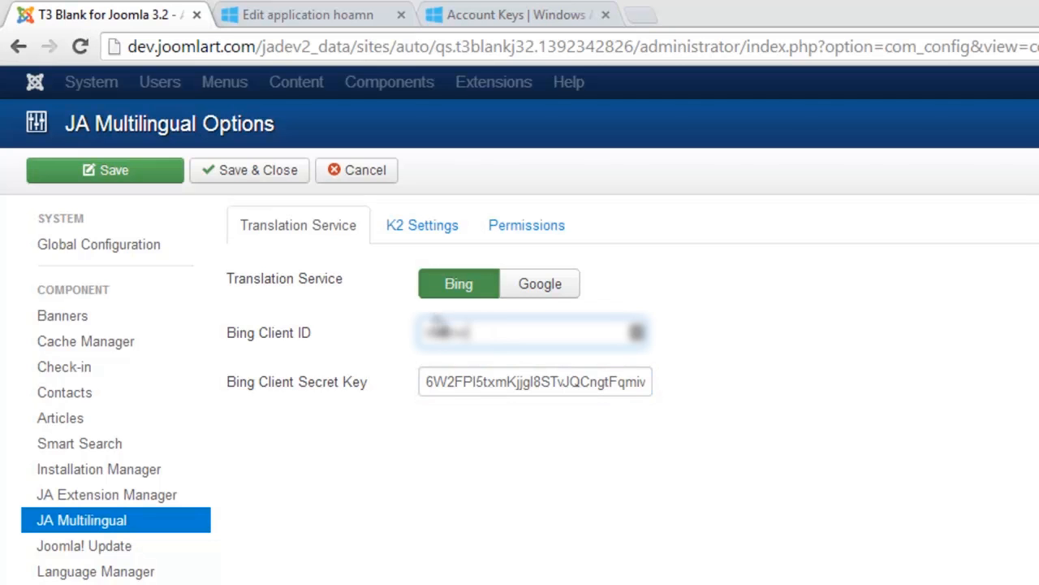
left_click(261, 173)
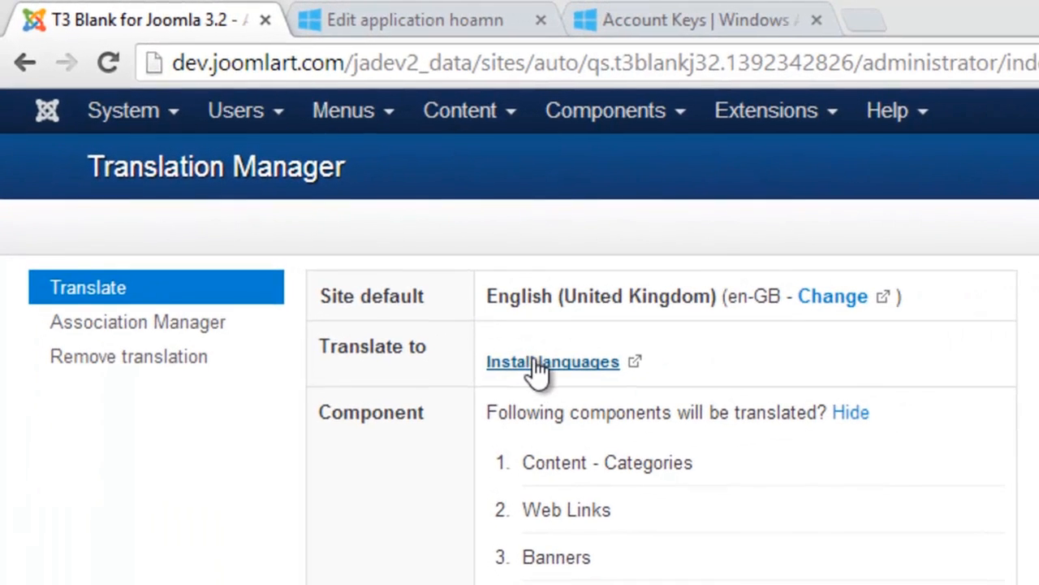
Step: Install the Arabic Unitag, Danish and French language packs from the language installer
left_click(543, 364)
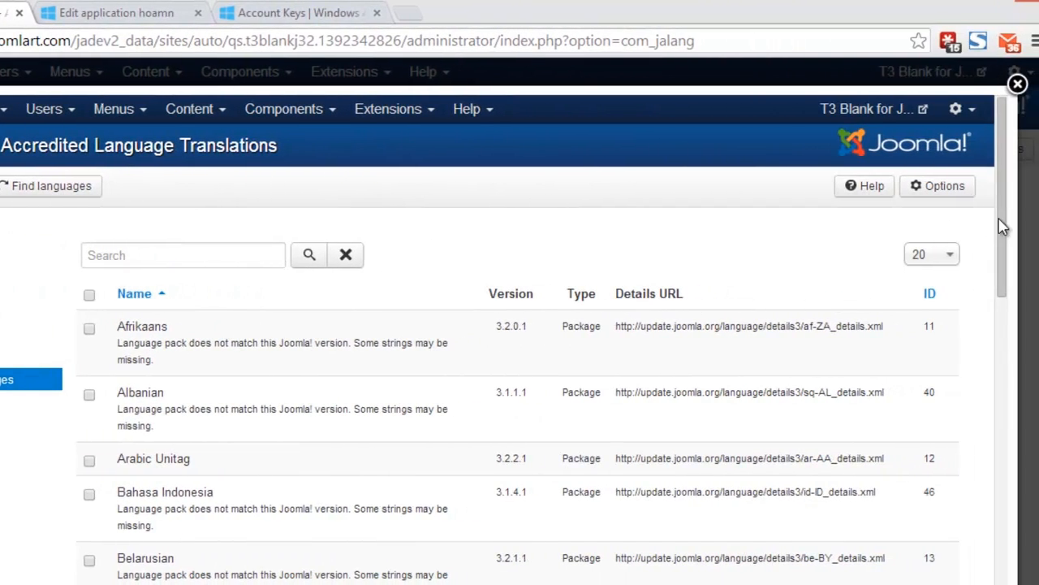
left_click_drag(1005, 226, 1009, 262)
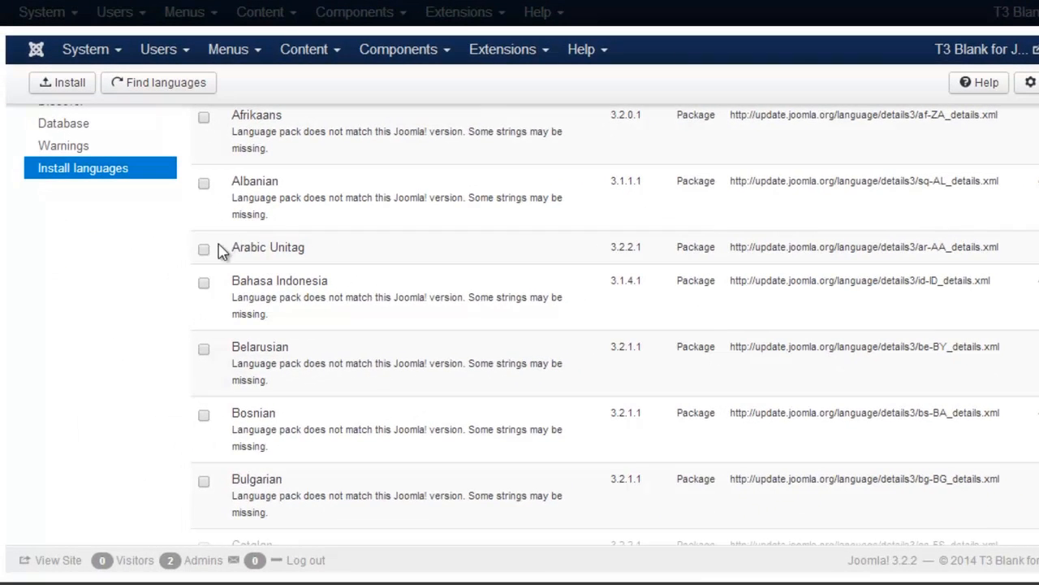
left_click(178, 262)
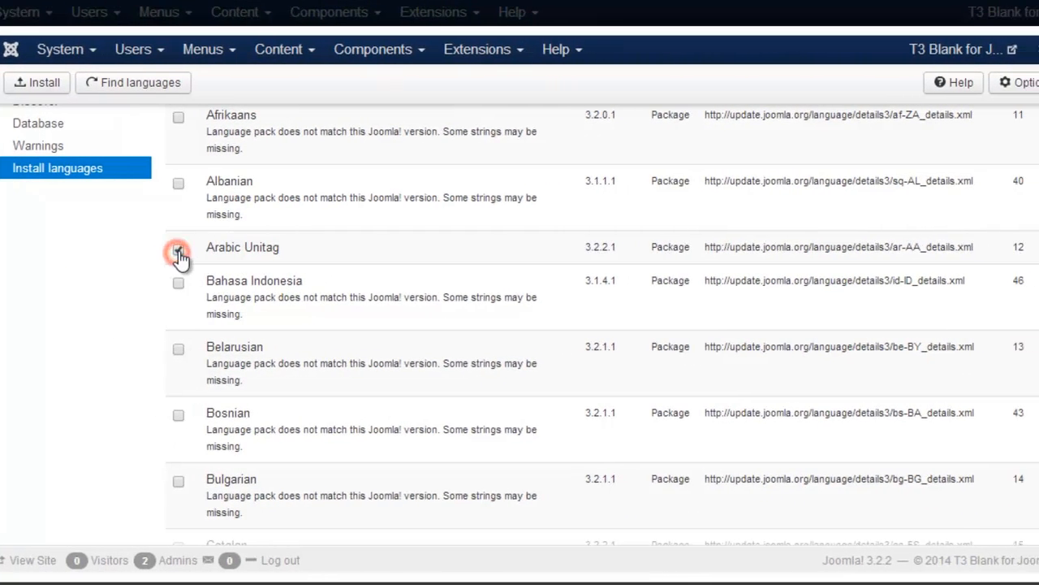
left_click_drag(1002, 233, 999, 419)
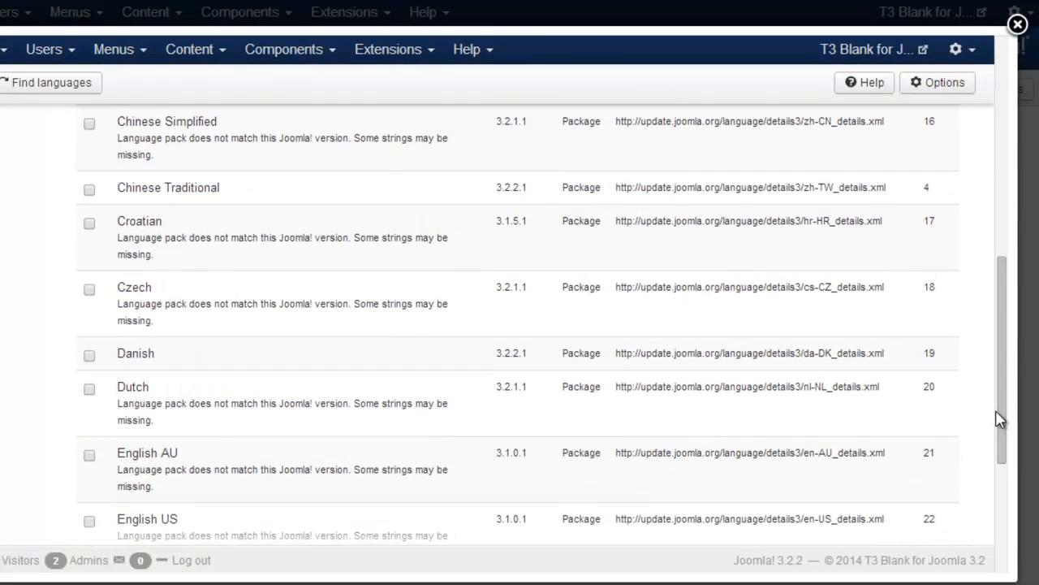
left_click(90, 358)
left_click_drag(1001, 327, 998, 438)
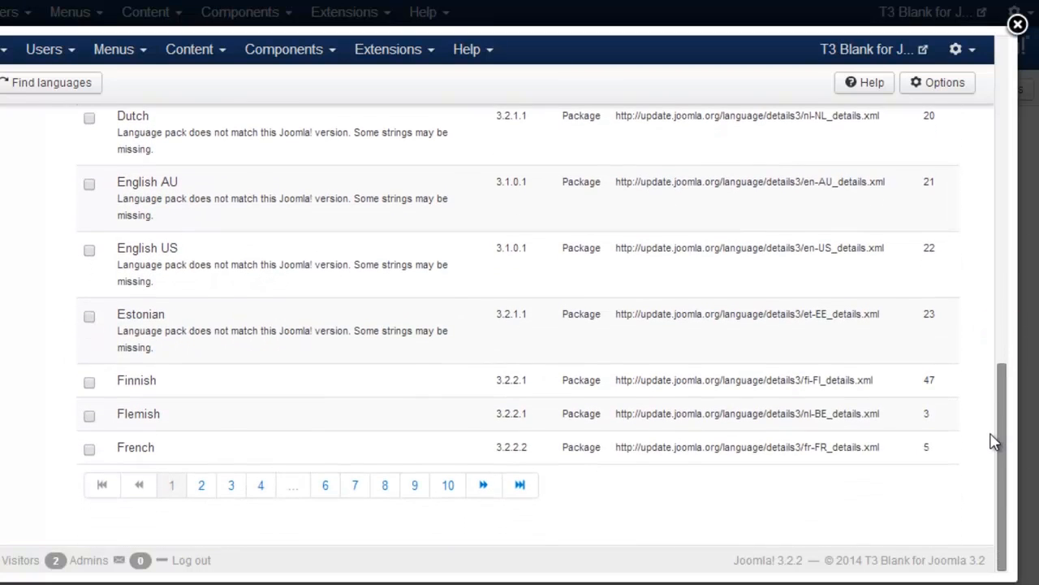
left_click(91, 452)
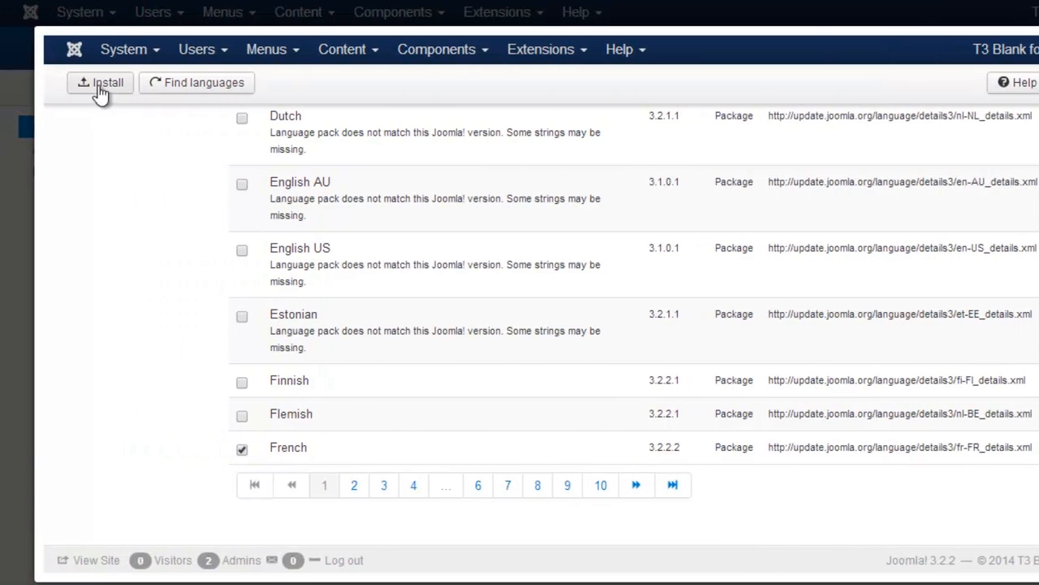
left_click(97, 85)
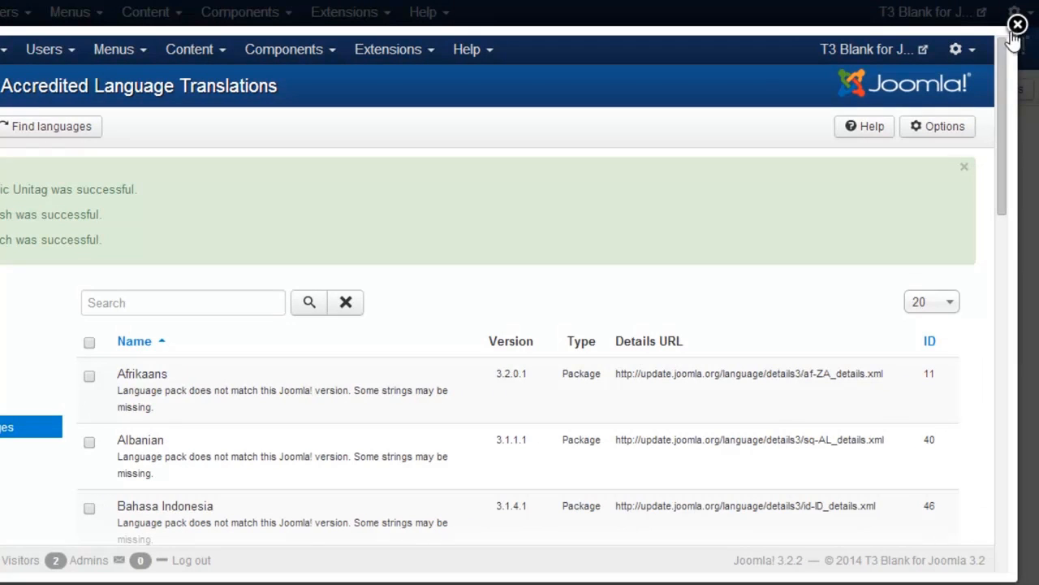
left_click(1018, 25)
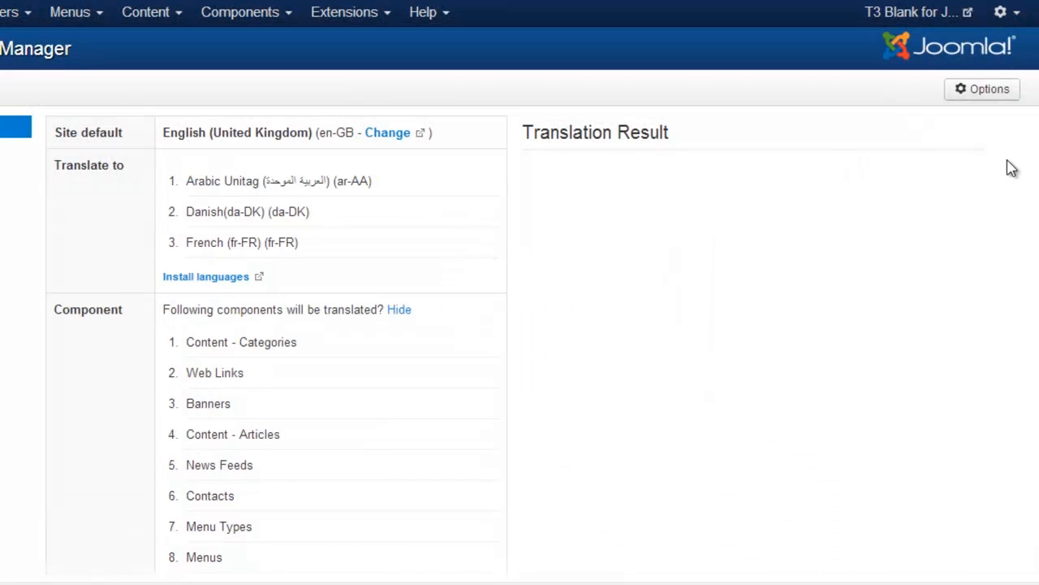
Step: Run Translate All on categories, articles, menus and modules, and wait for the log to finish
scroll(1011, 168, "down", 2)
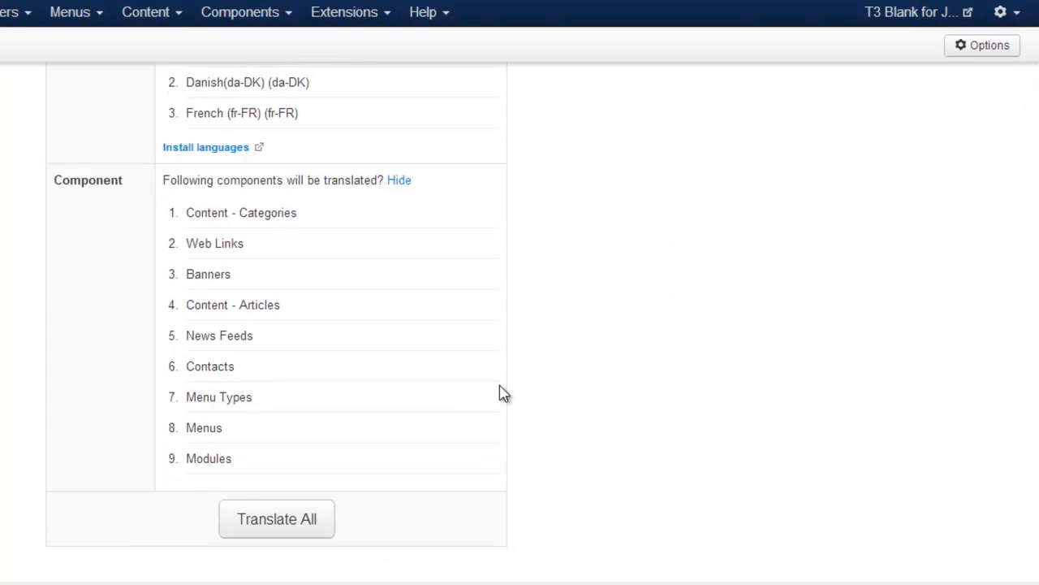
left_click(316, 532)
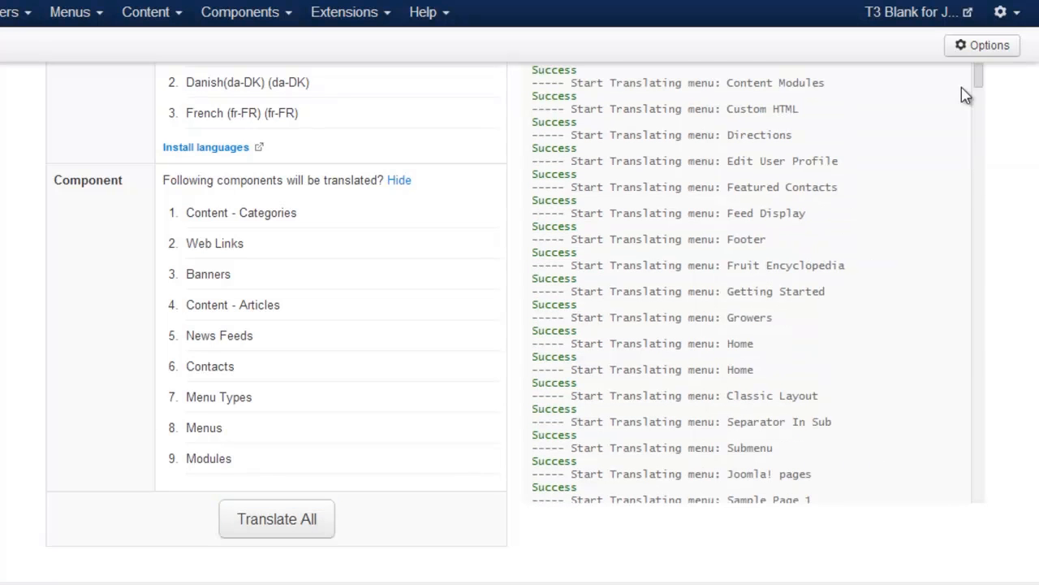
left_click_drag(980, 84, 963, 521)
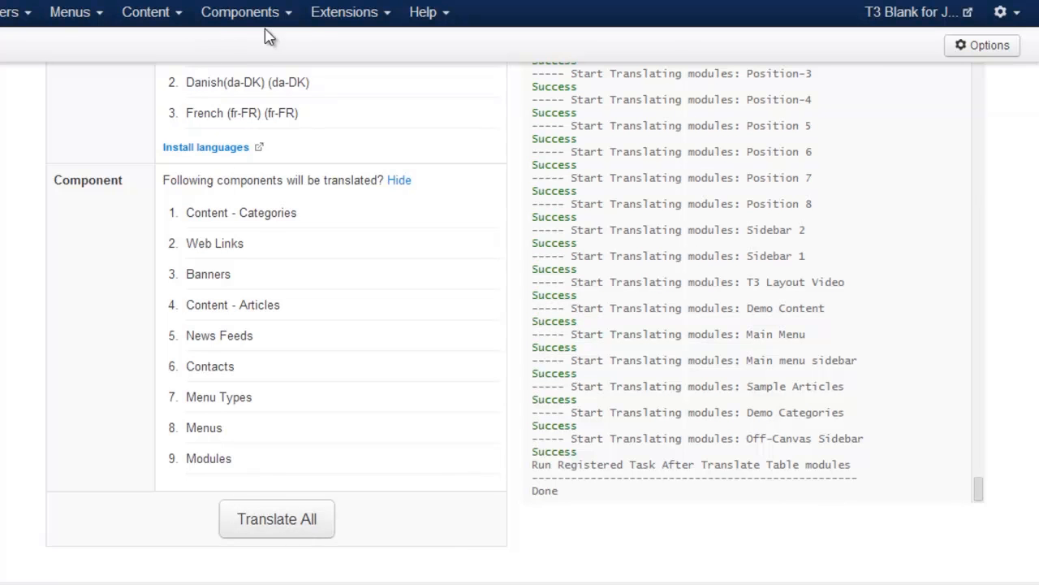
Step: Find the System - Language Filter plugin with a 'lang' search in the Plugin Manager
left_click(381, 31)
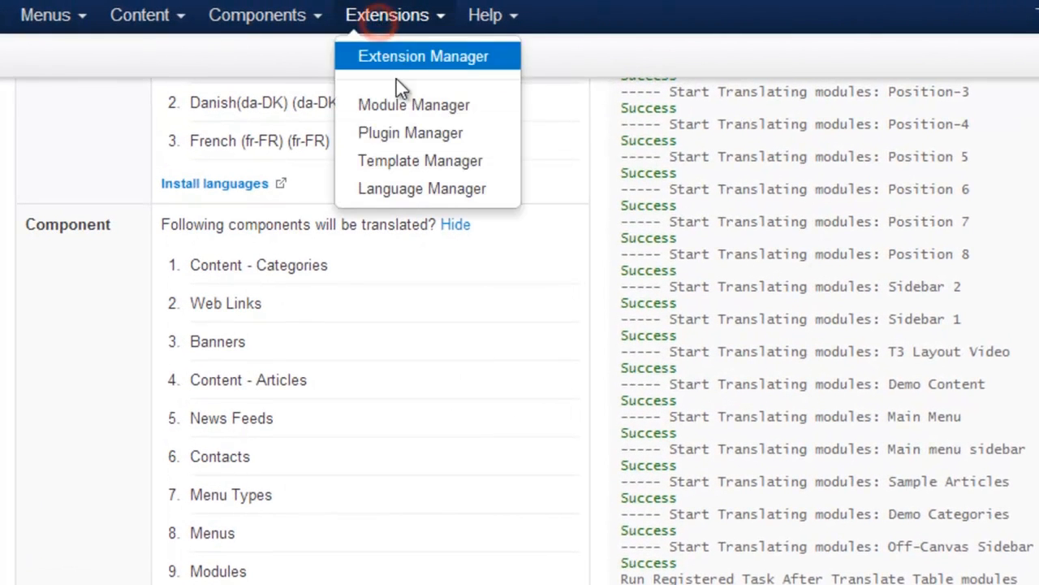
left_click(398, 134)
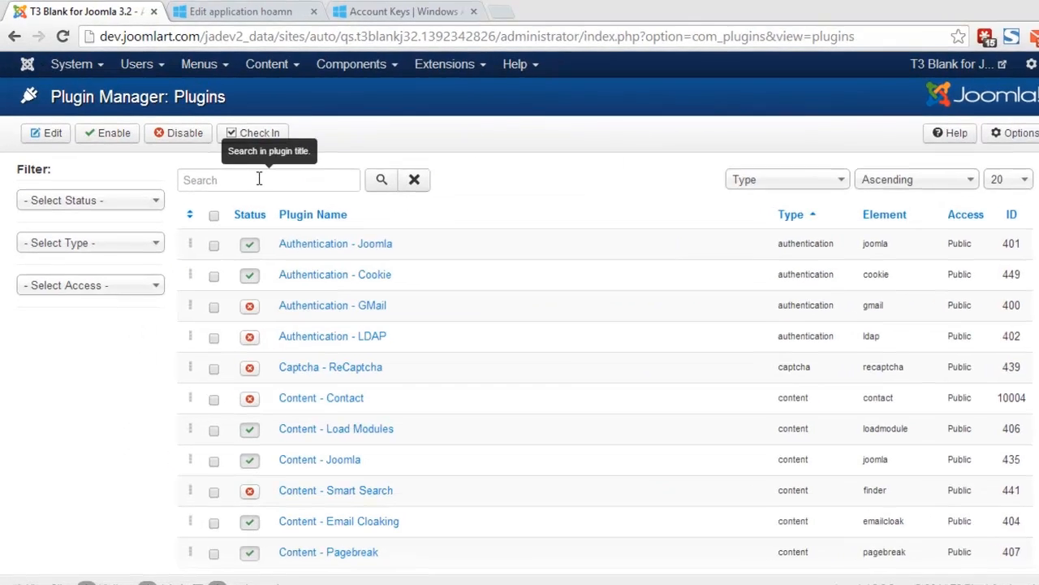
left_click(257, 176)
type("lang")
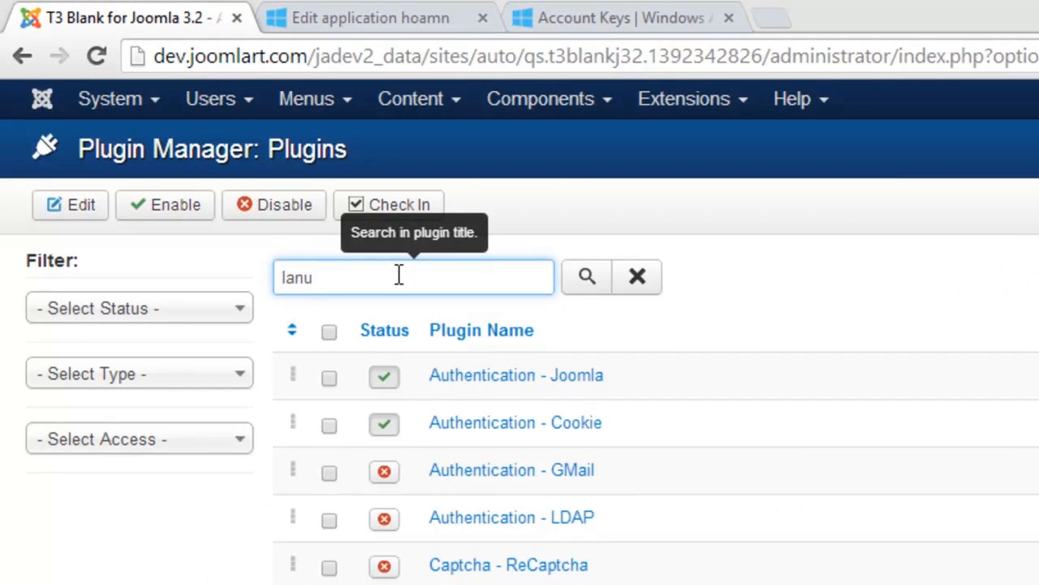
key("Return")
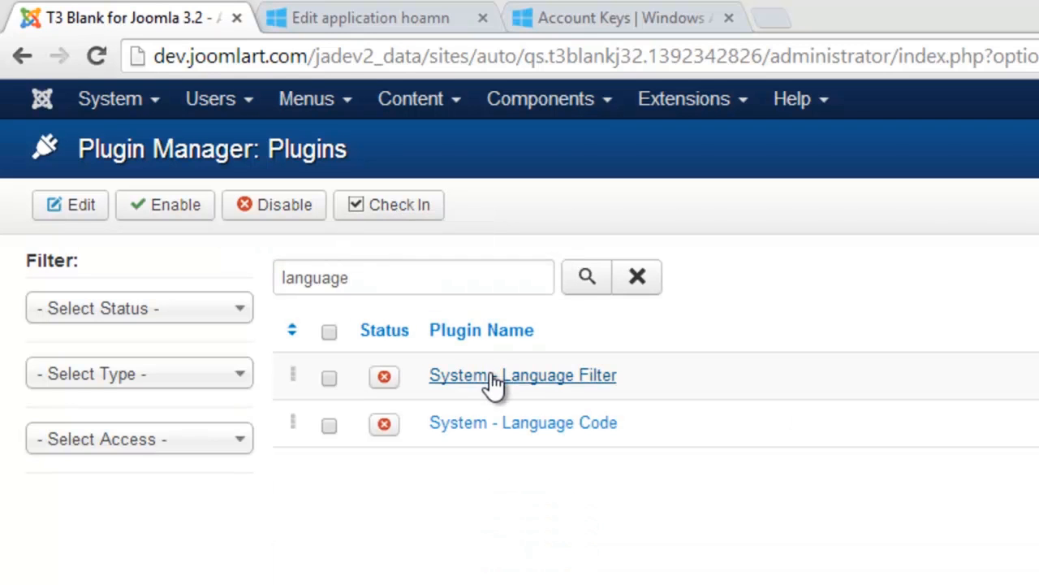
left_click(492, 377)
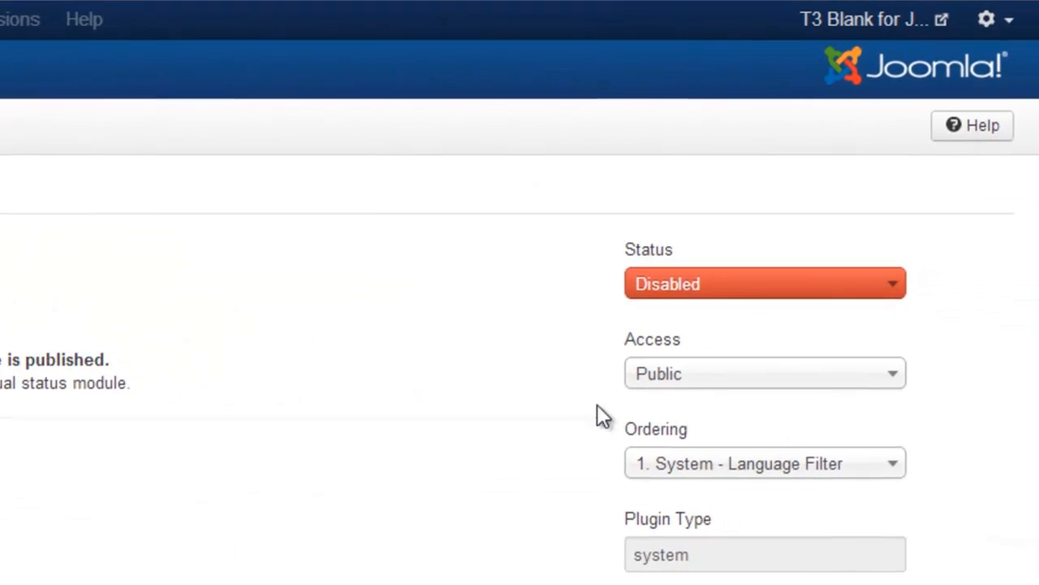
Step: Enable the Language Filter plugin with Item associations set to Yes, and save it
left_click(690, 284)
left_click(690, 322)
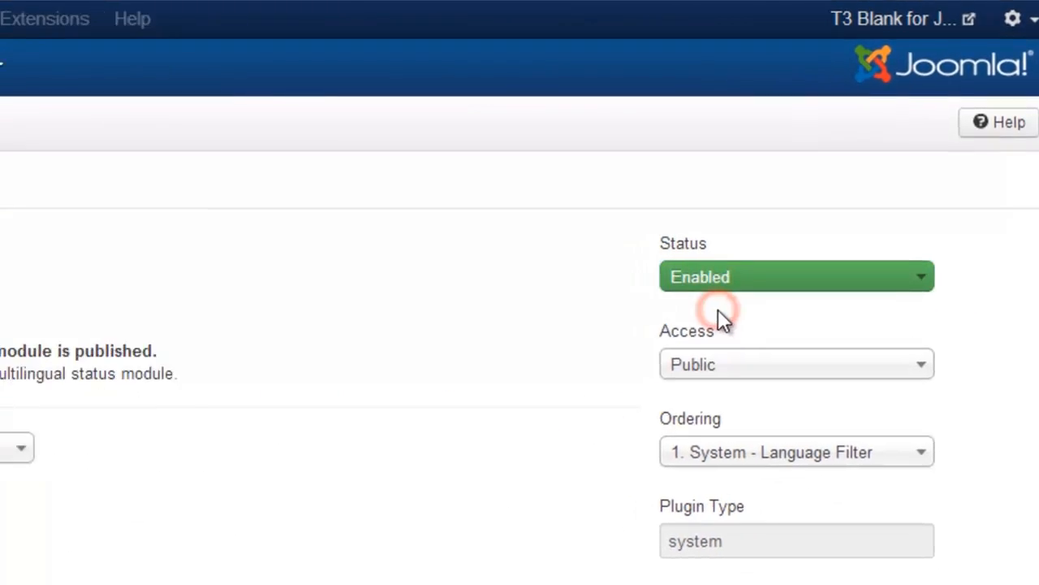
left_click(259, 455)
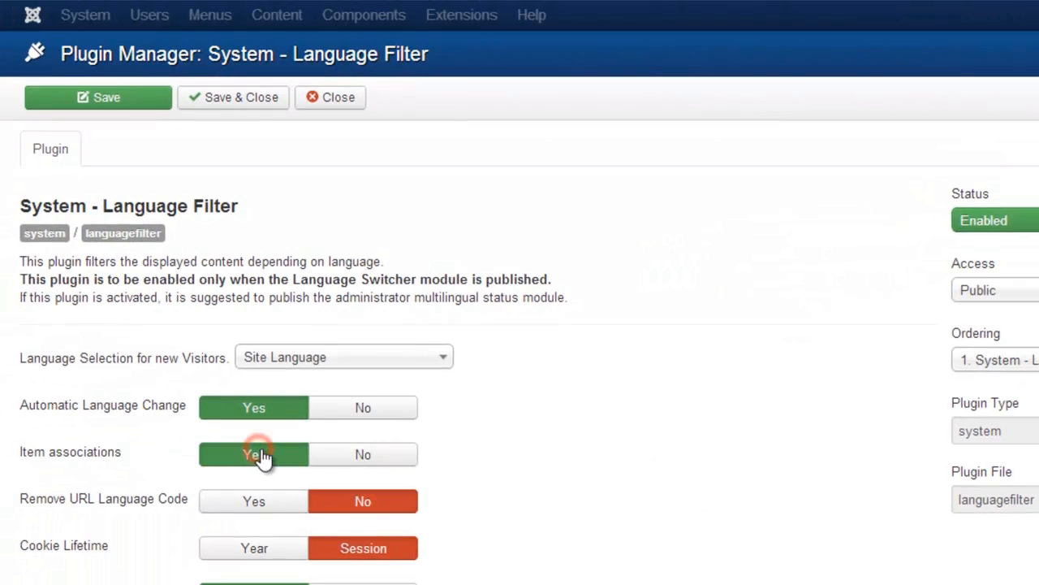
left_click(232, 100)
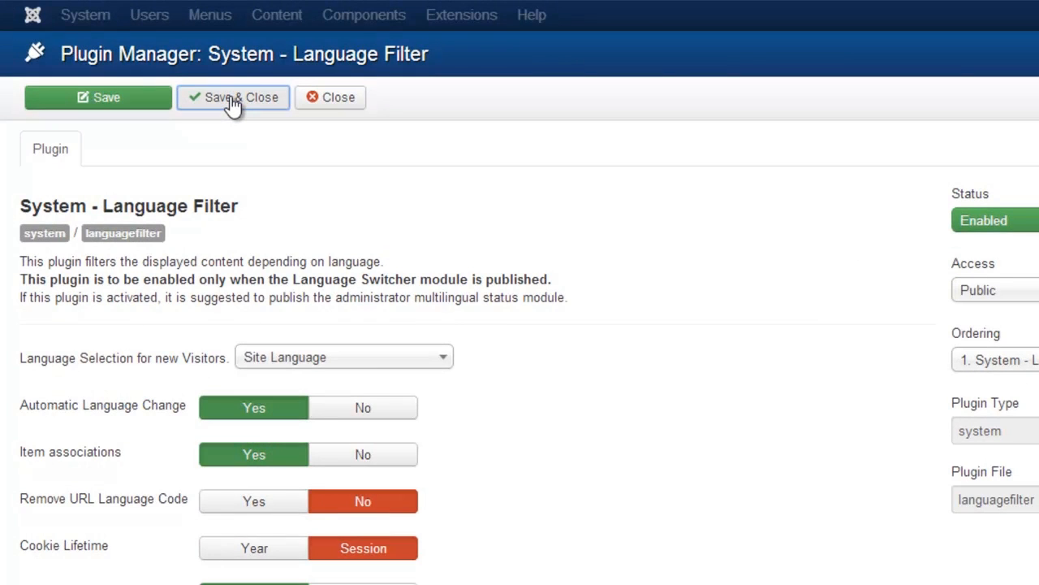
left_click(462, 14)
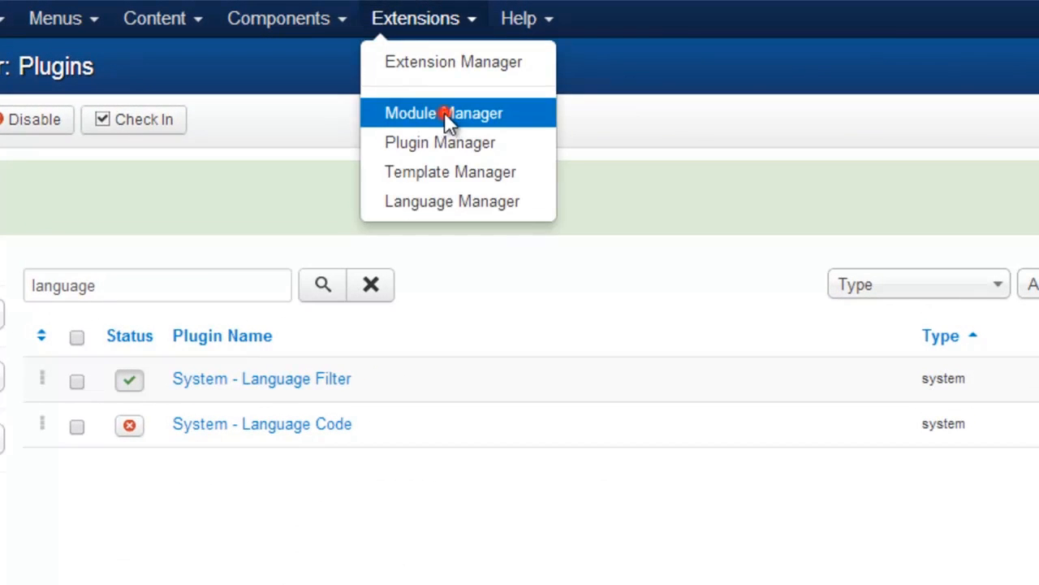
Step: Publish the Language Switcher module in the Languageswitcherload position
left_click(445, 115)
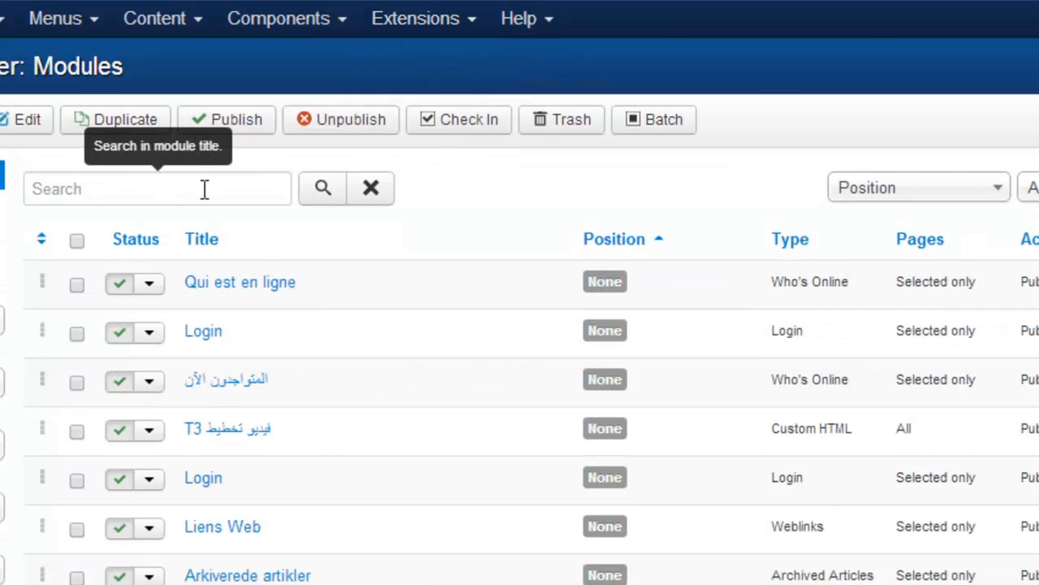
left_click(205, 189)
type("language")
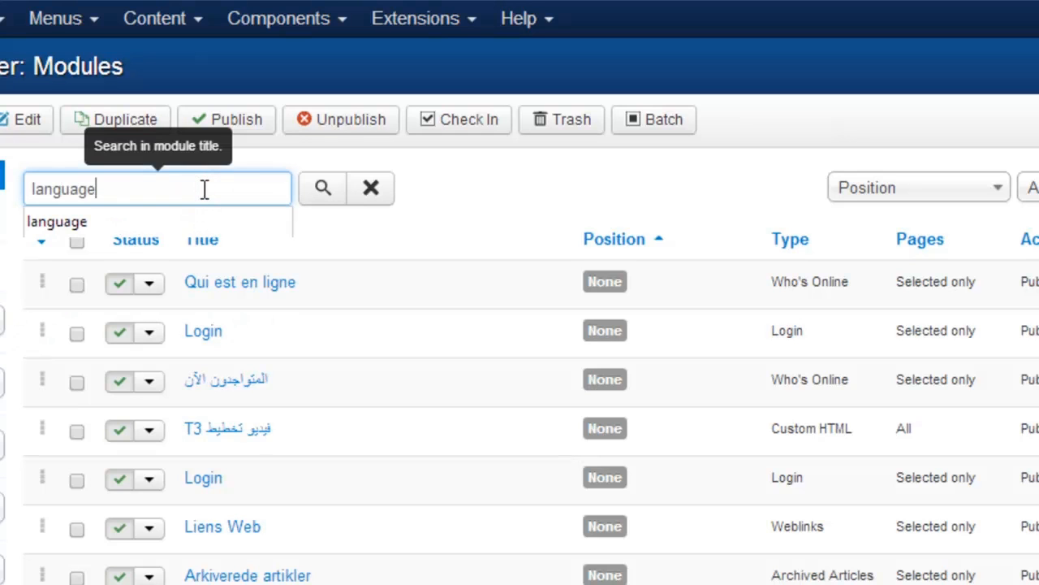
key("Return")
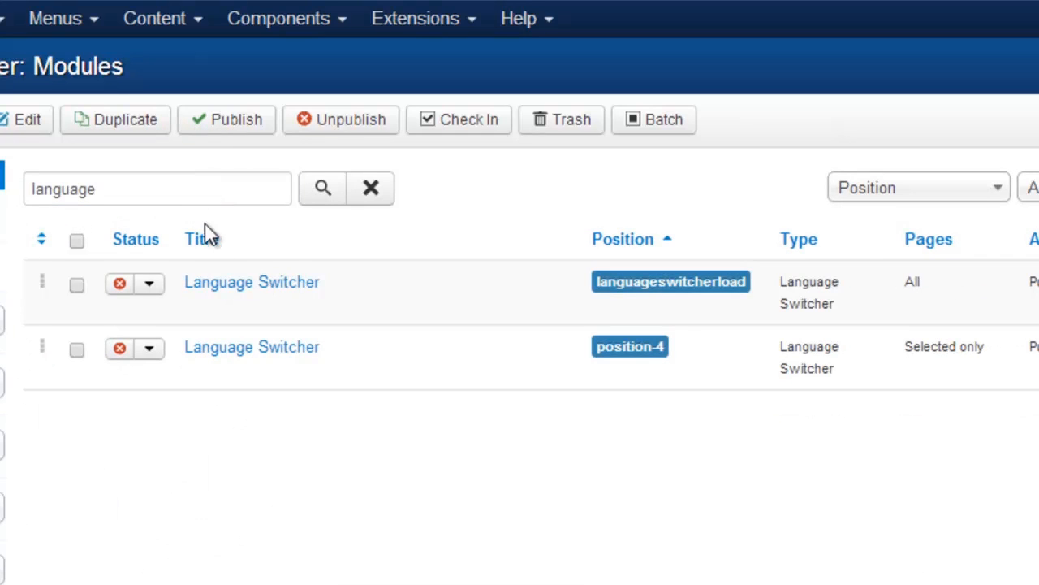
left_click(233, 284)
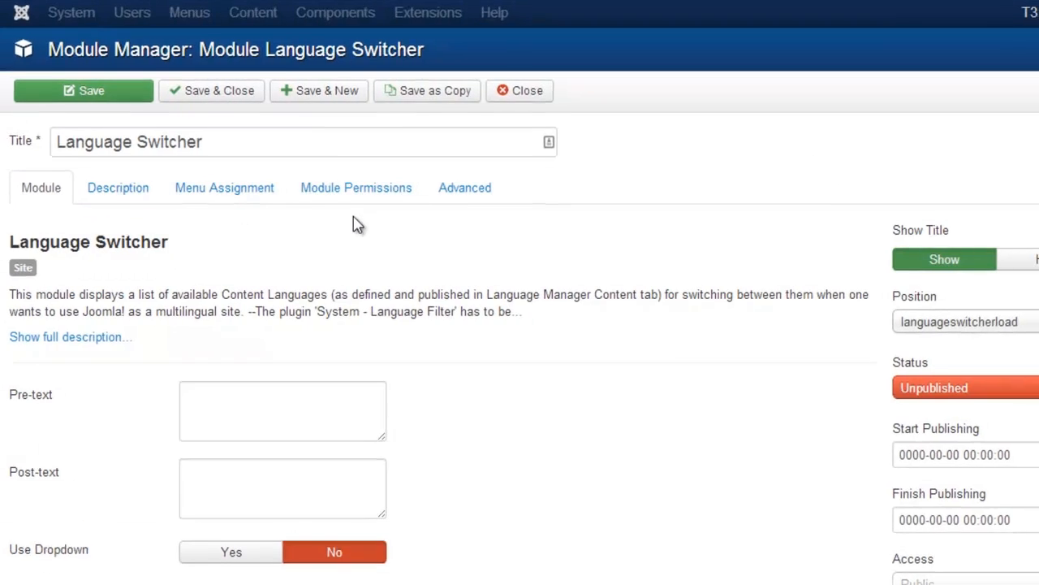
left_click(948, 389)
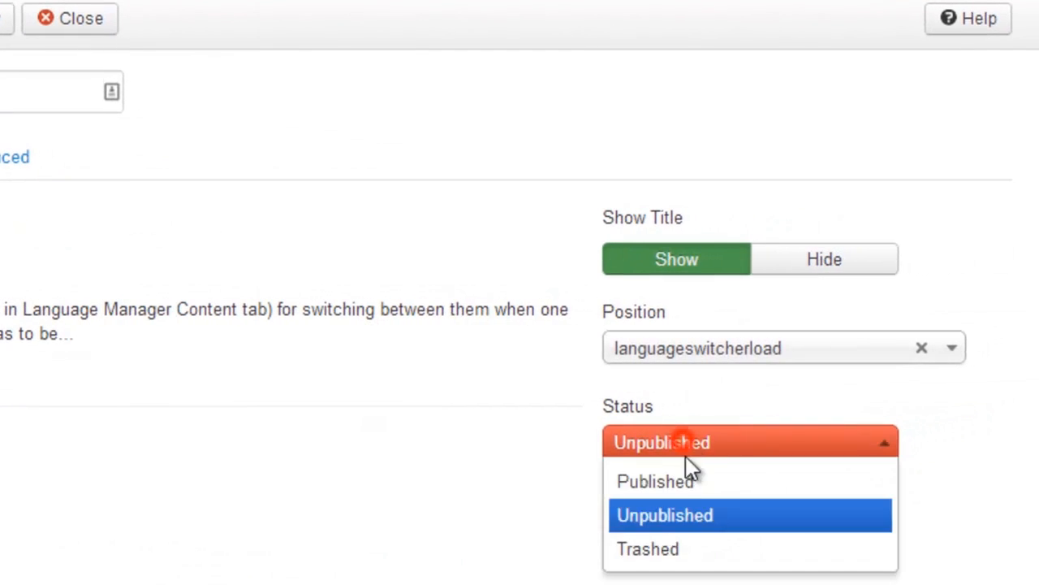
left_click(682, 481)
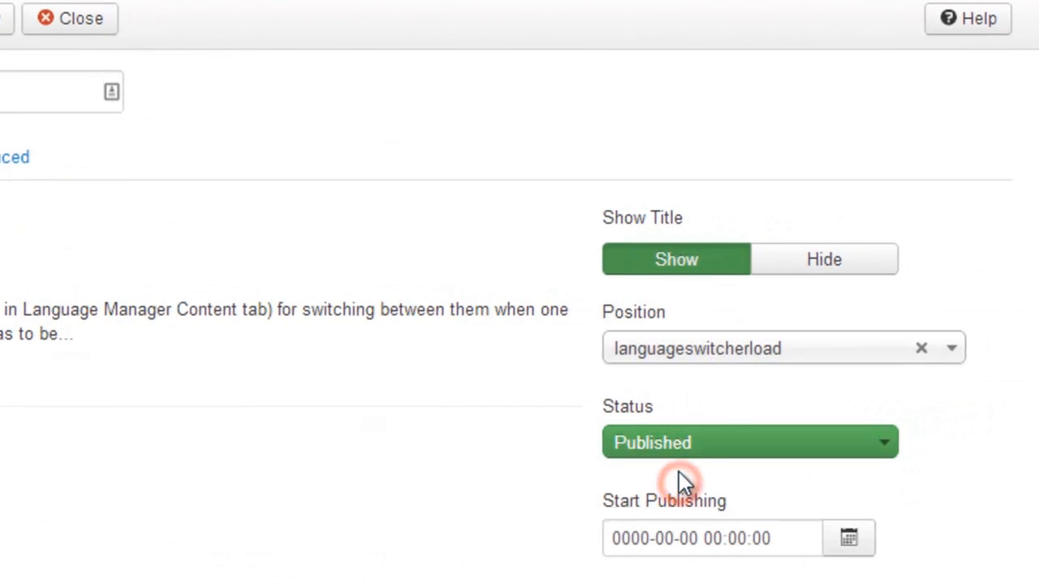
left_click(719, 341)
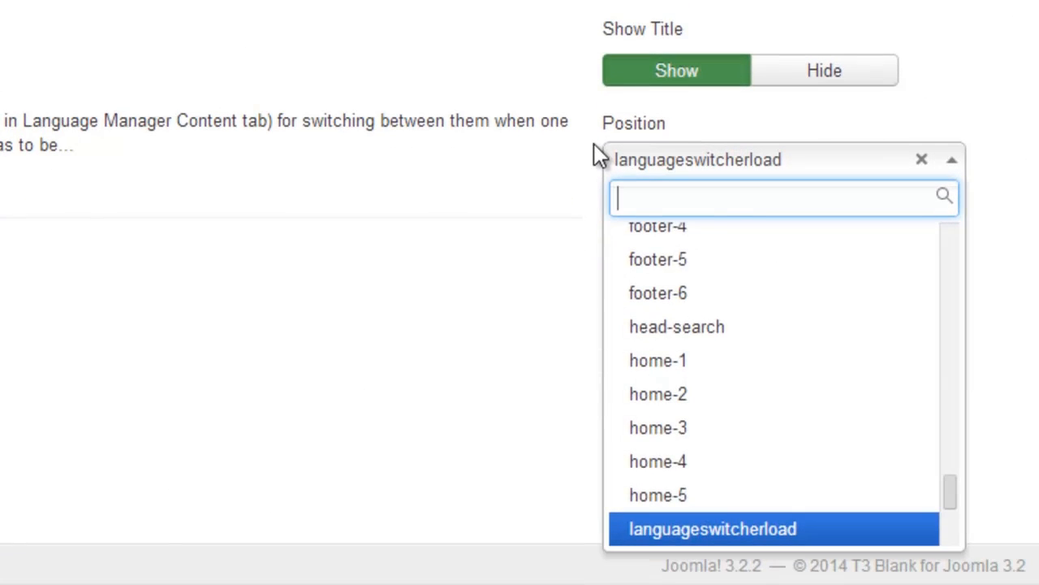
type("language")
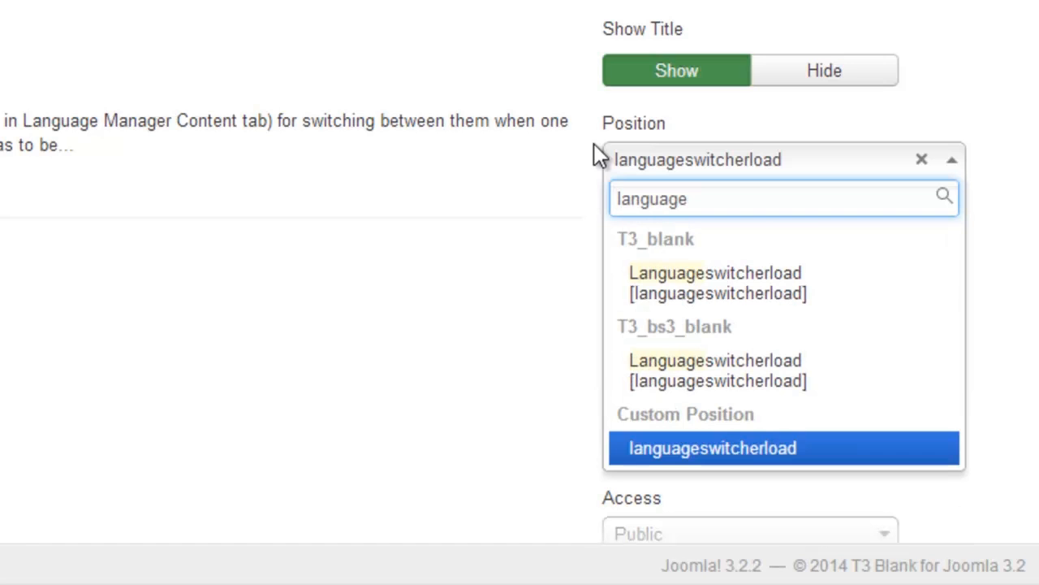
left_click(669, 379)
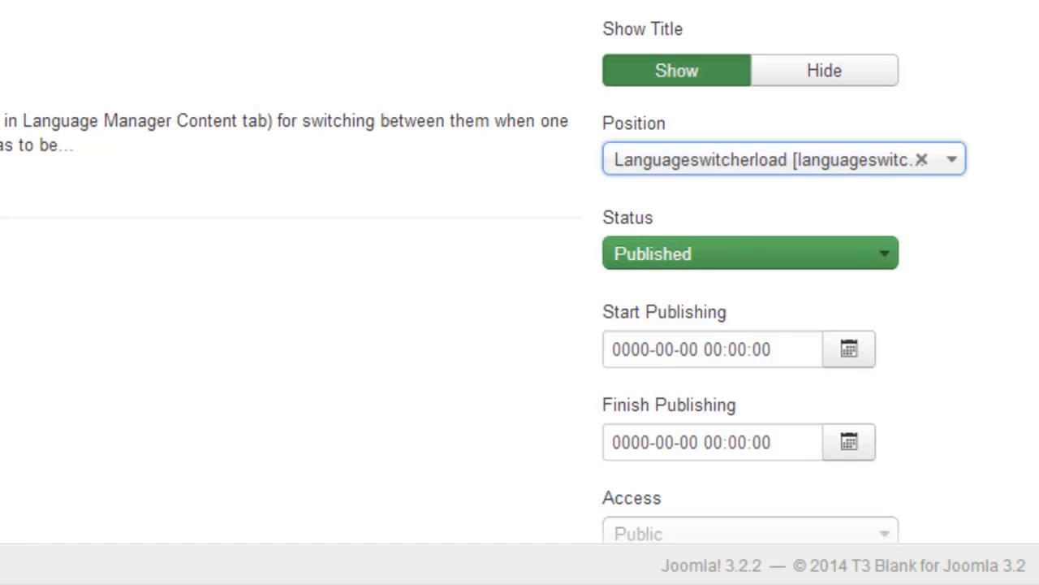
Step: Set the module's language to All, assign it to all pages, and save
scroll(1037, 139, "down", 6)
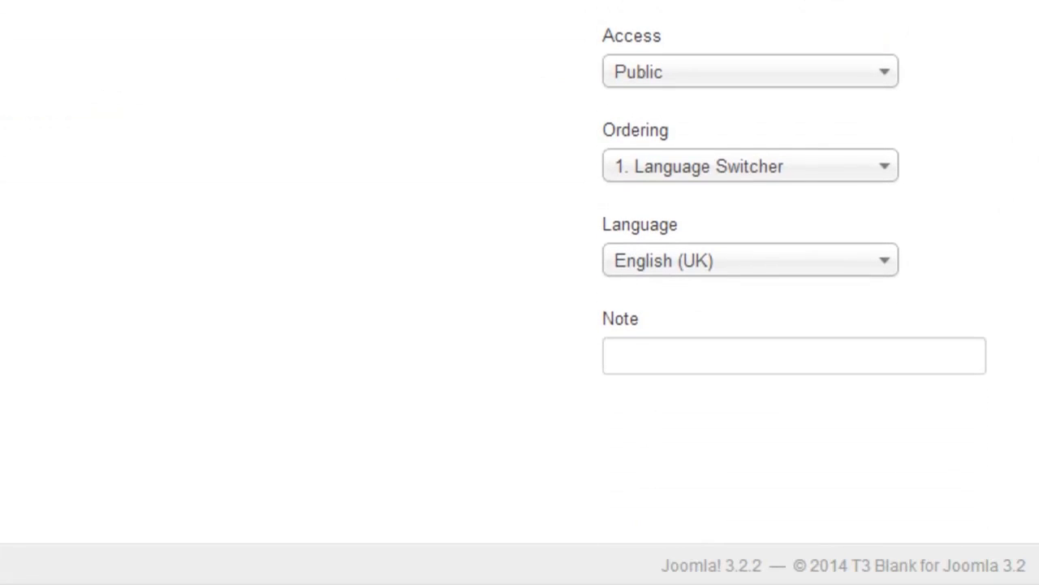
left_click(761, 272)
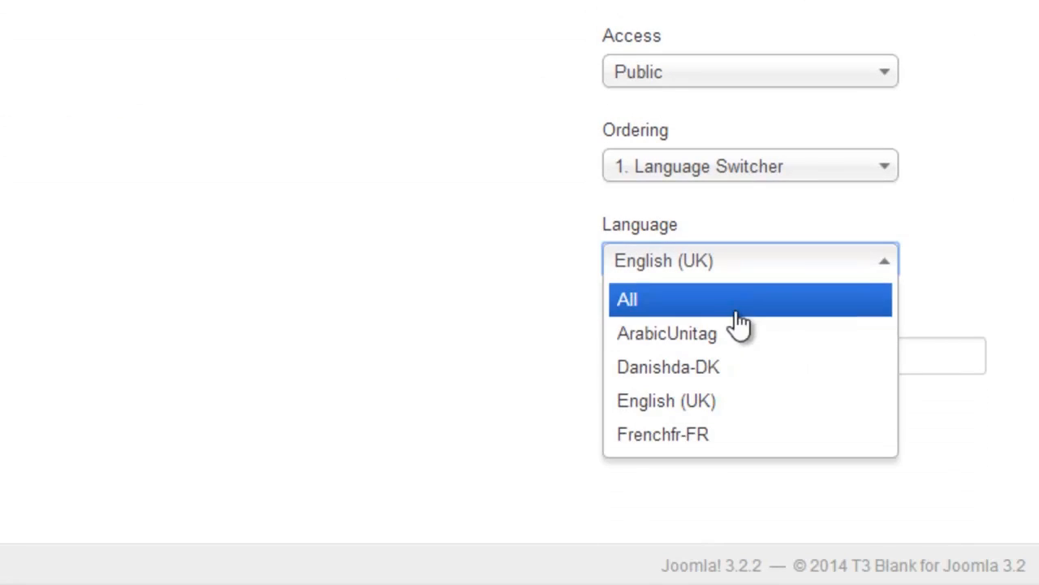
left_click(739, 307)
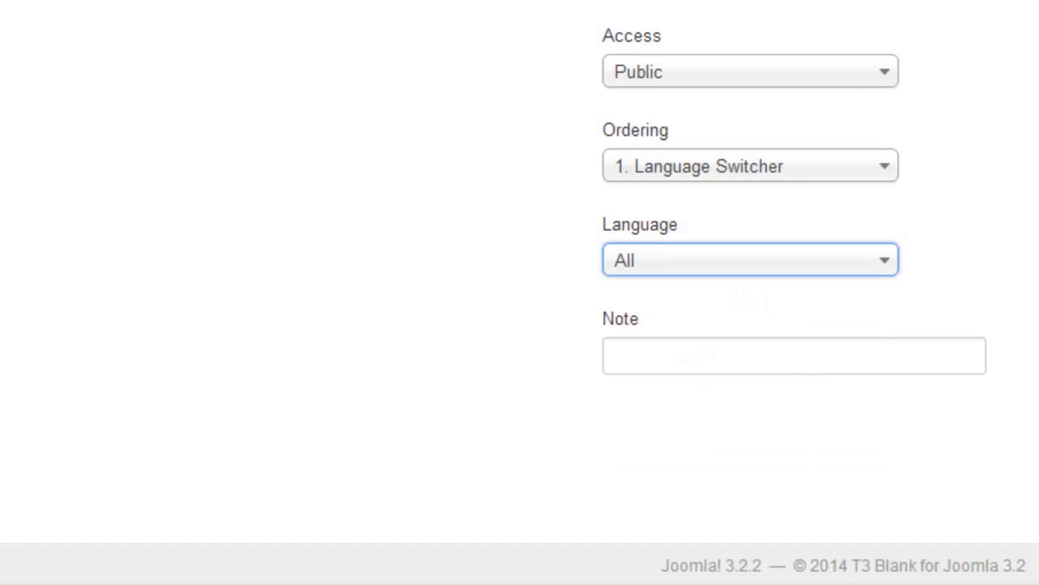
left_click(250, 195)
left_click(269, 238)
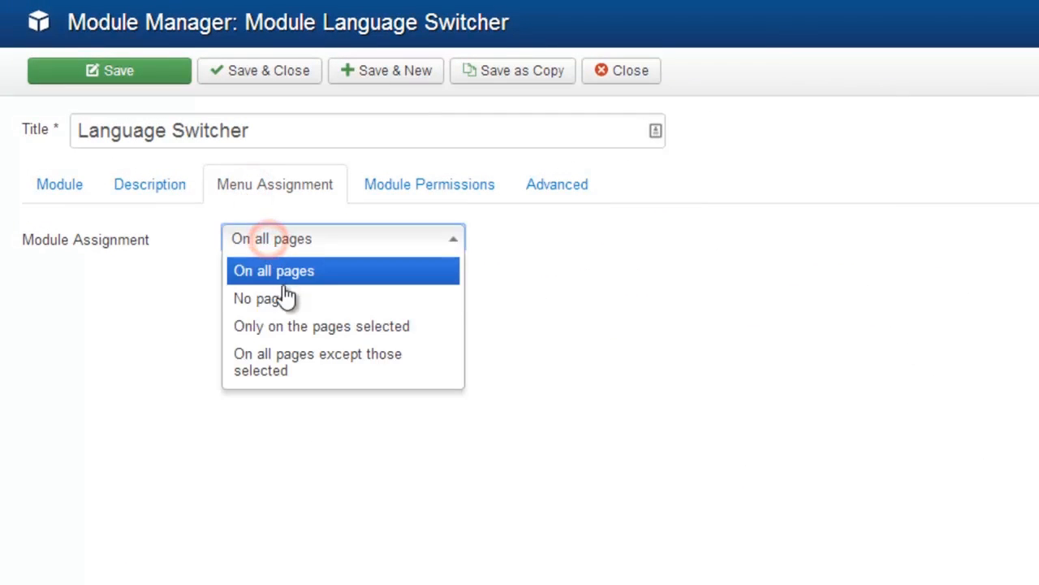
left_click(288, 274)
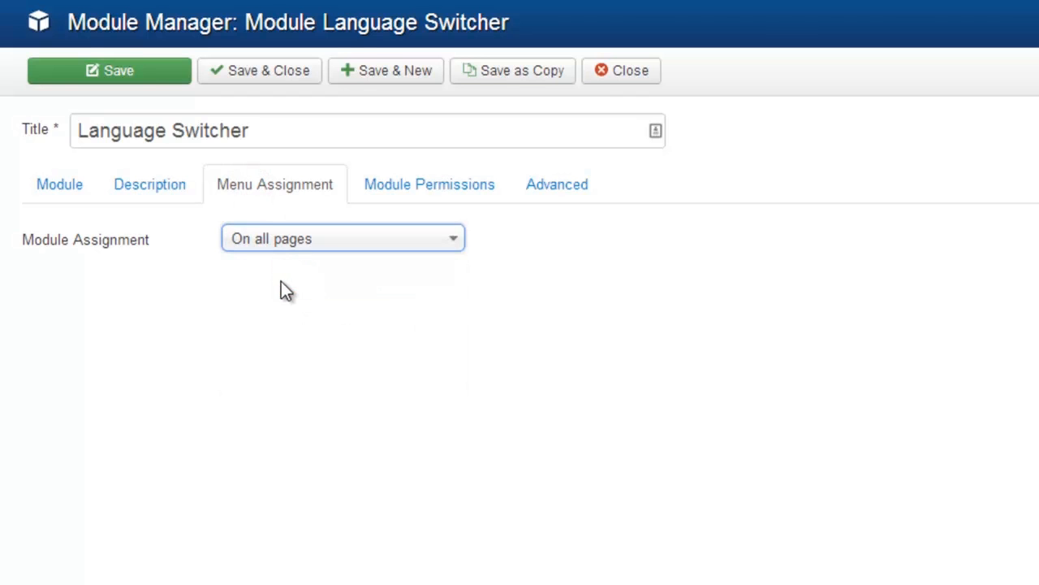
left_click(148, 75)
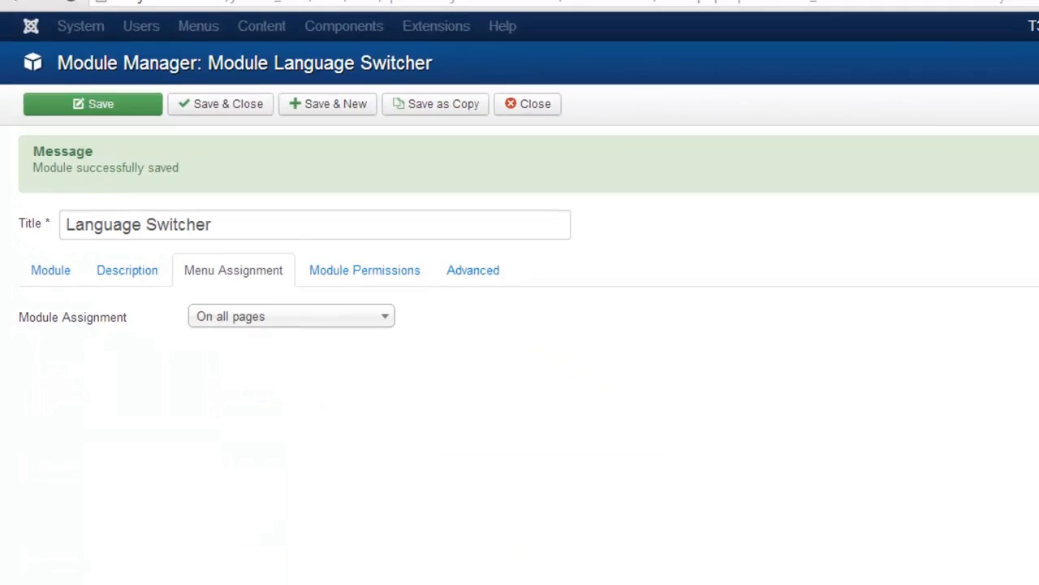
left_click(1038, 32)
Step: Switch the live site to Arabic, then to French, using the language flags
mouse_move(579, 173)
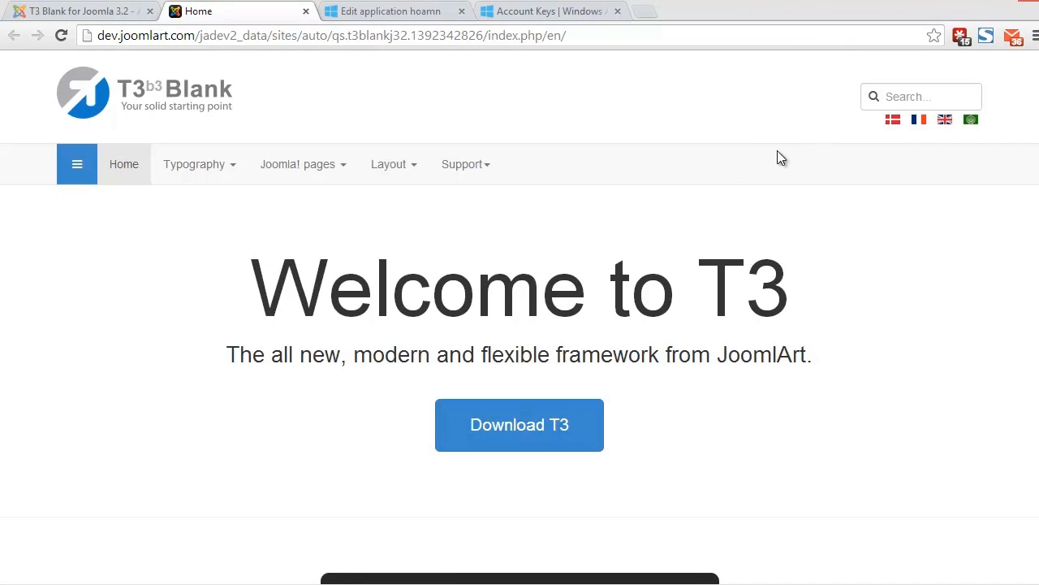
left_click(971, 121)
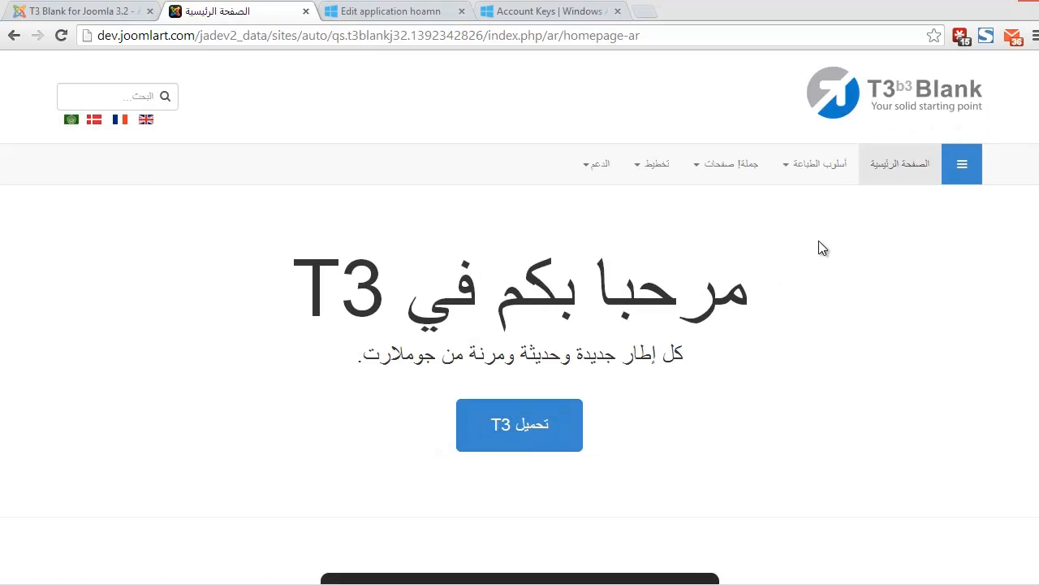
left_click(120, 122)
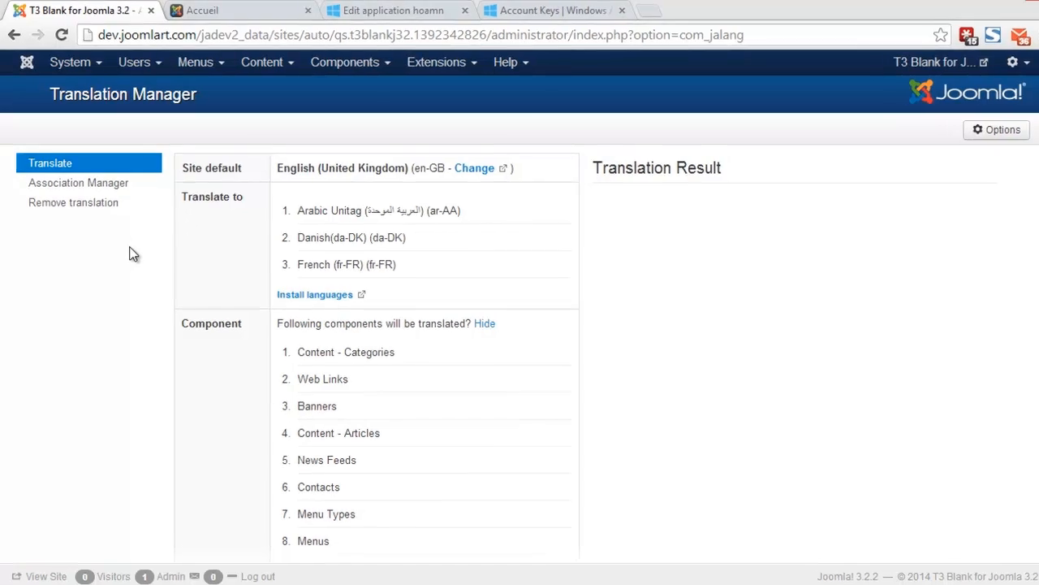
Step: Open the Danish Archive Module article from the Association Manager's Content - Articles list
left_click(122, 184)
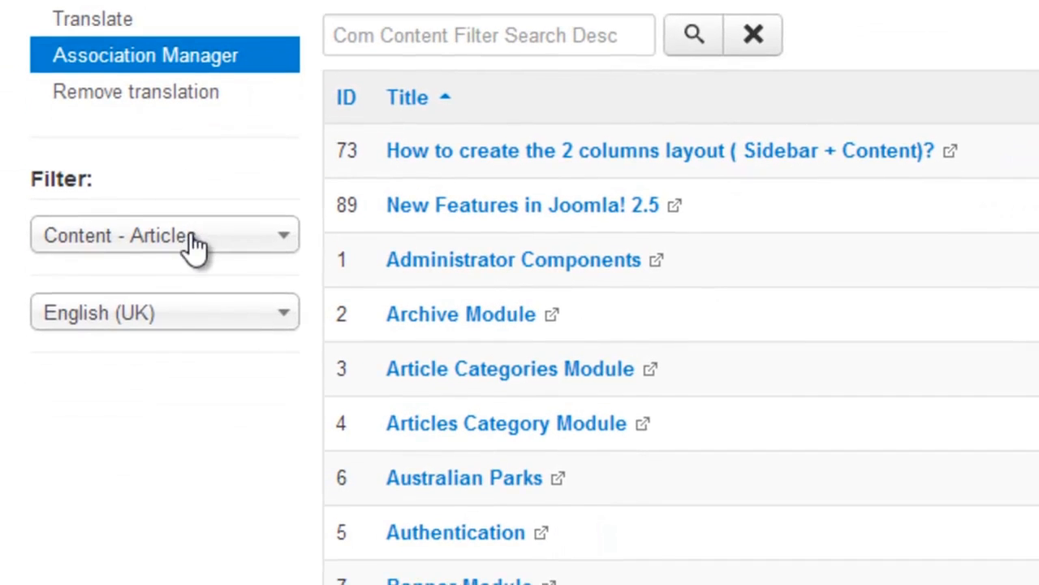
left_click(195, 245)
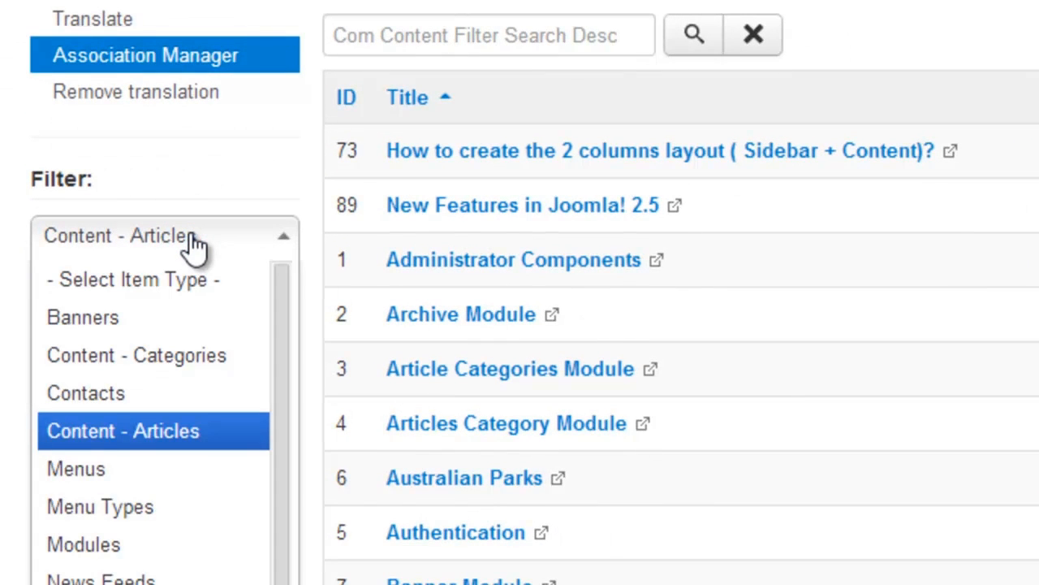
left_click(195, 246)
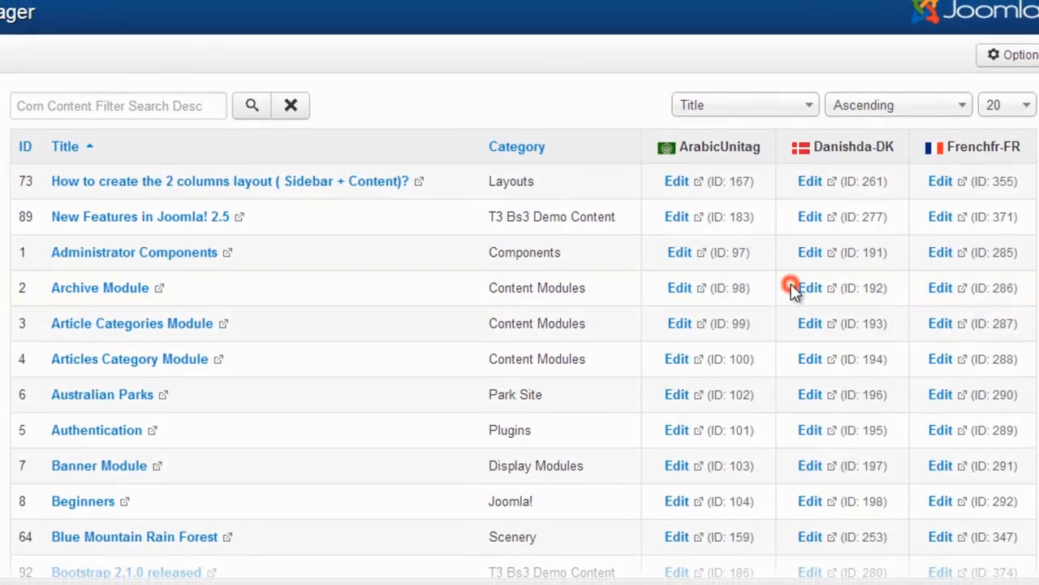
left_click(793, 284)
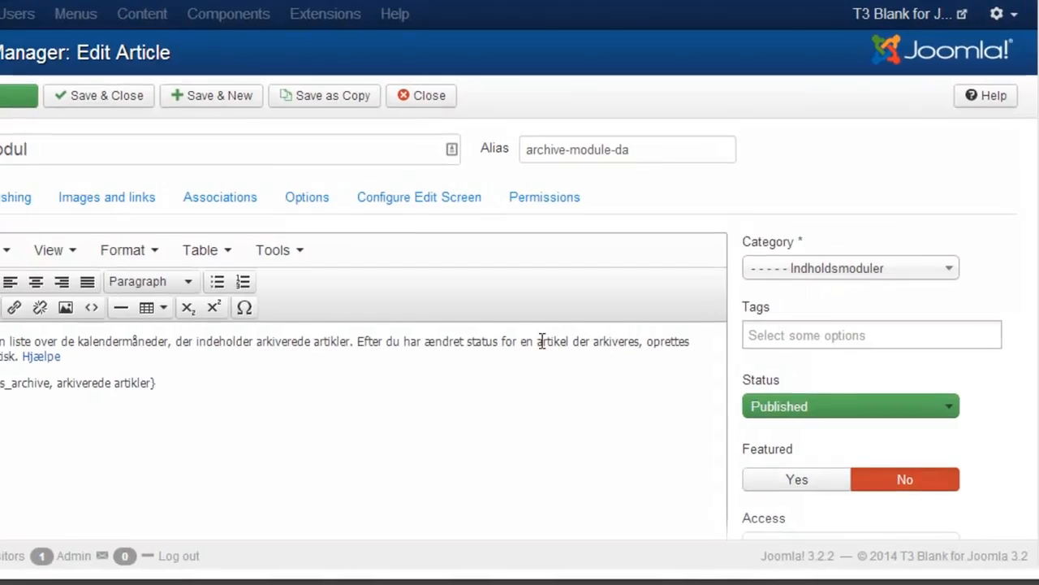
Step: Replace the Danish article's first paragraph with 'Customize content here' and save
left_click_drag(38, 349, 158, 365)
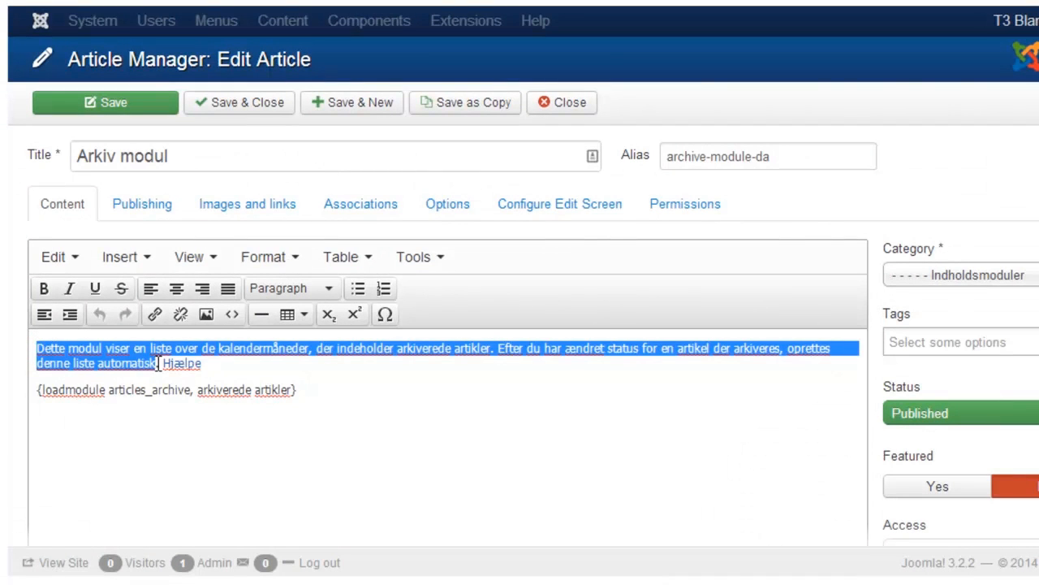
type("Customize content here")
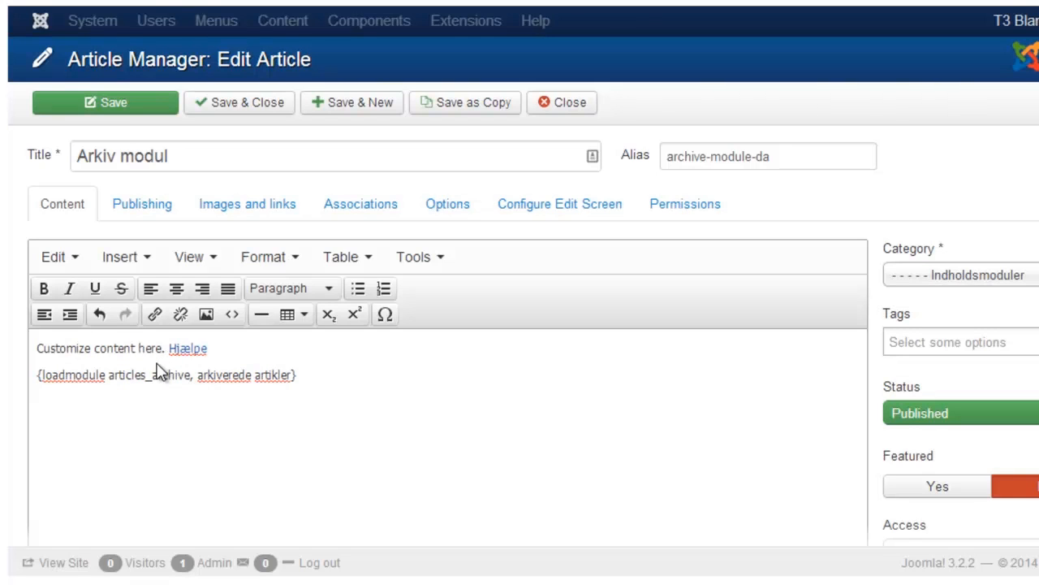
left_click(154, 108)
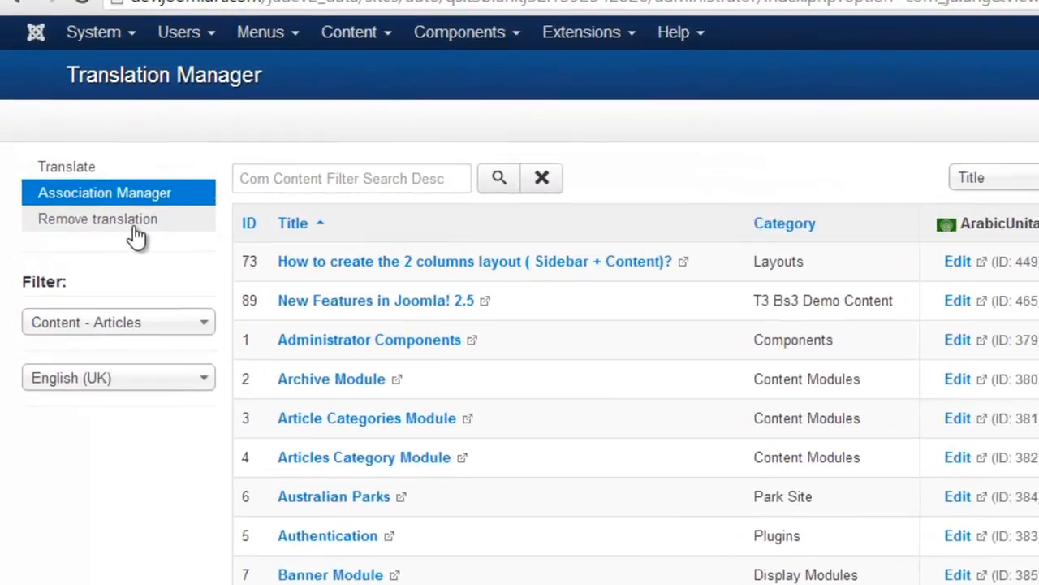
Step: Go to Remove translation and open the Language manager and Extension Manager in new tabs
left_click(99, 208)
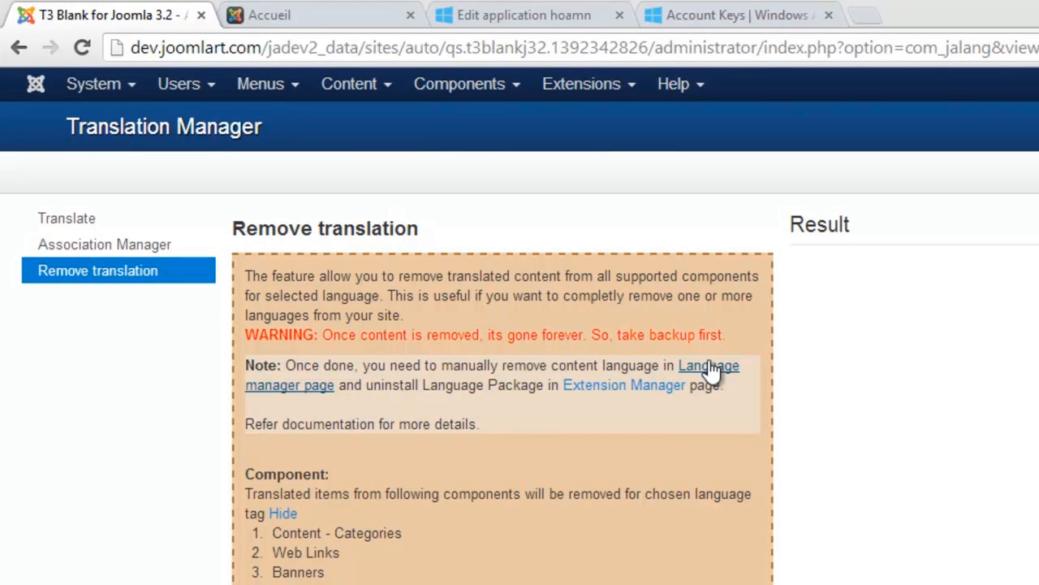
middle_click(710, 367)
middle_click(641, 384)
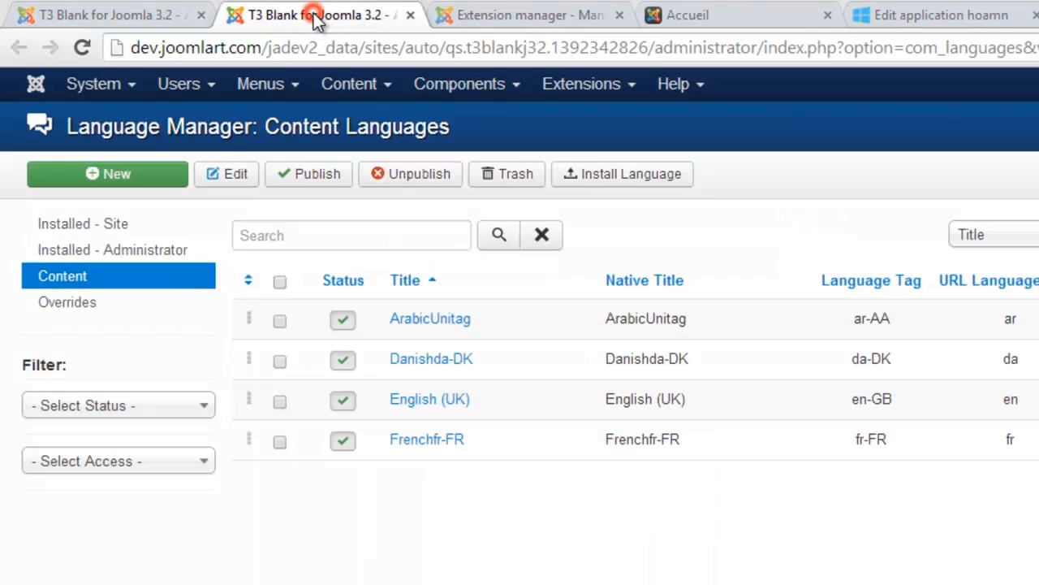
Step: Trash the ArabicUnitag content language
left_click(312, 25)
left_click(279, 322)
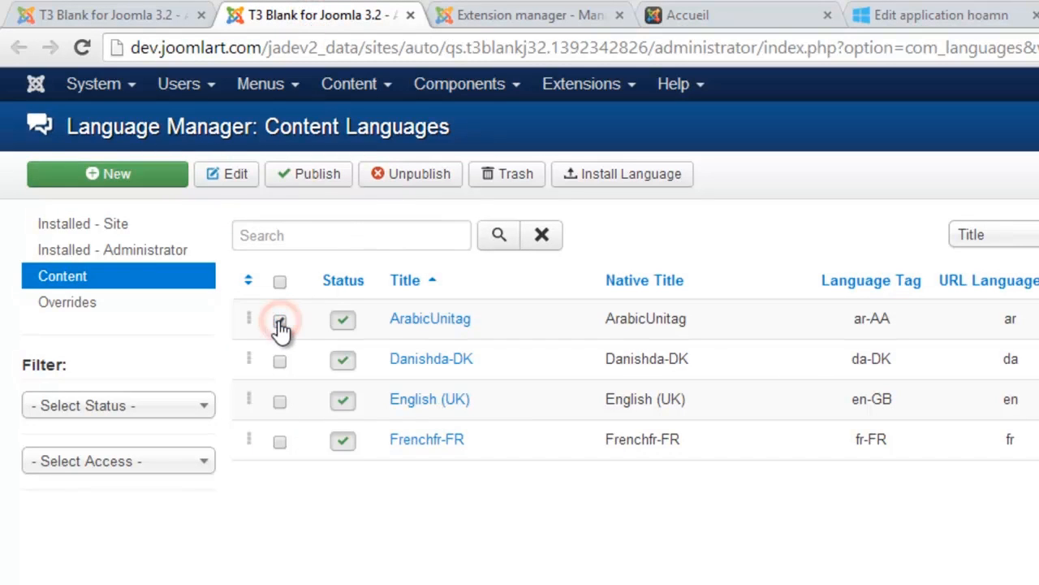
left_click(507, 175)
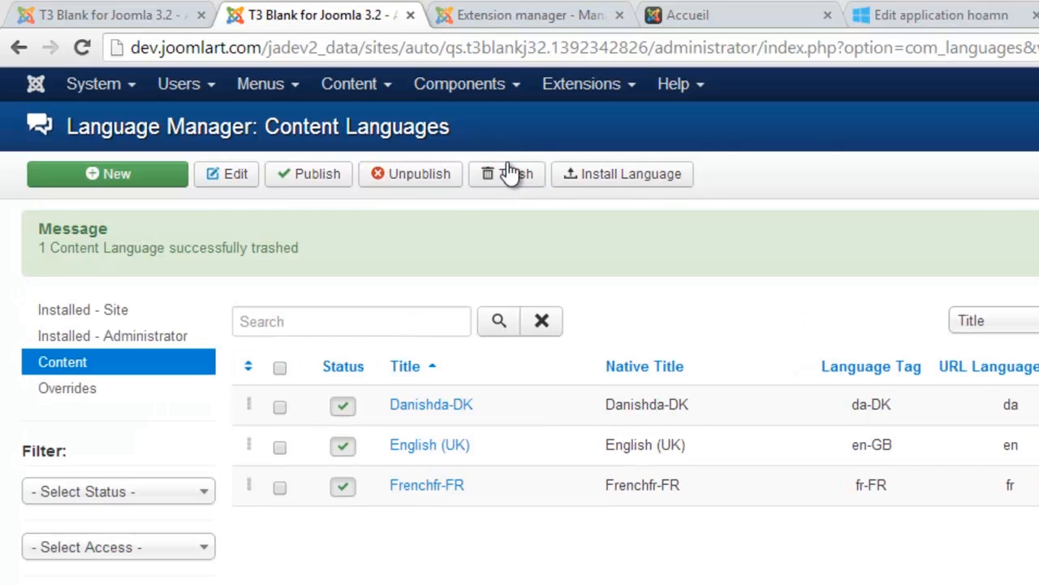
Step: Uninstall the Arabic Unitag Language Package from the installed extensions
left_click(507, 16)
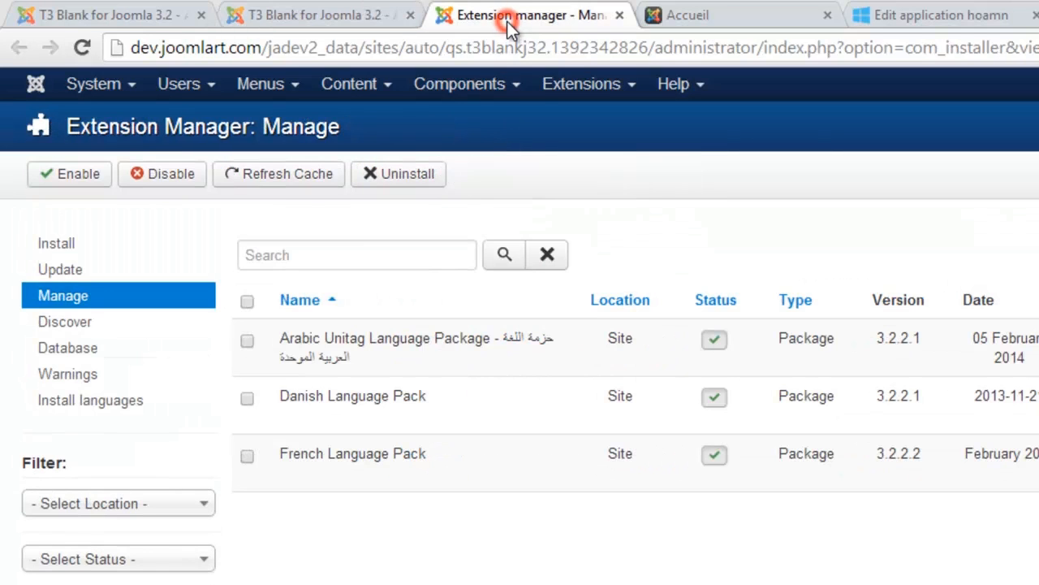
left_click(248, 341)
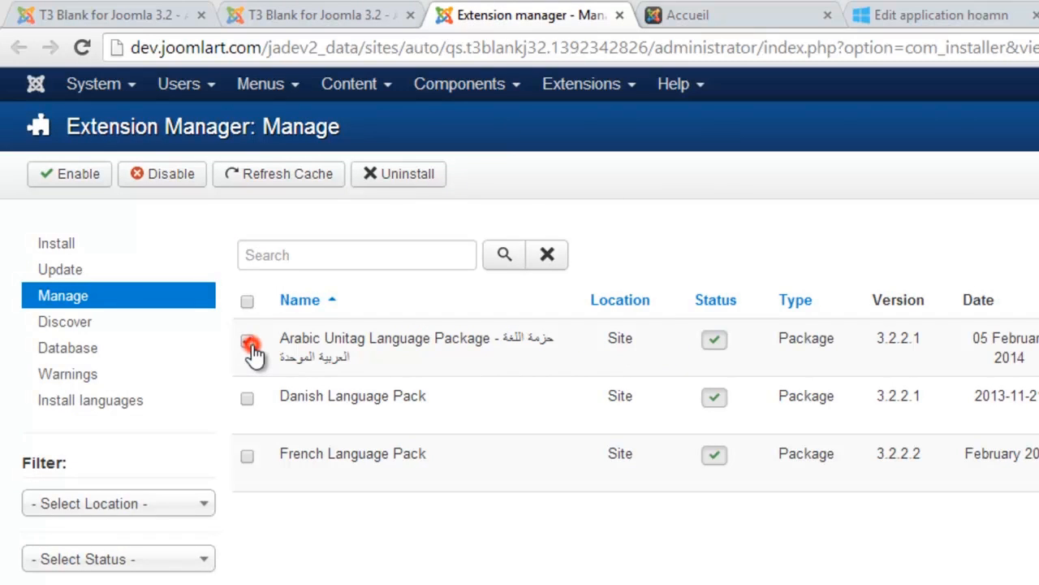
left_click(400, 174)
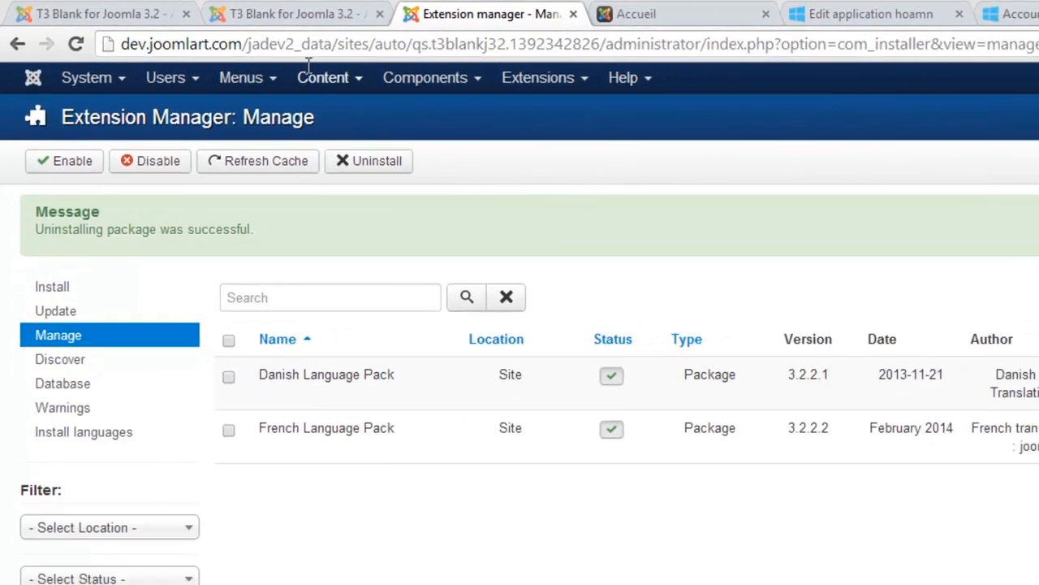
Step: Delete all Arabic Unitag translated content and confirm, checking the log ends in Done
left_click(143, 16)
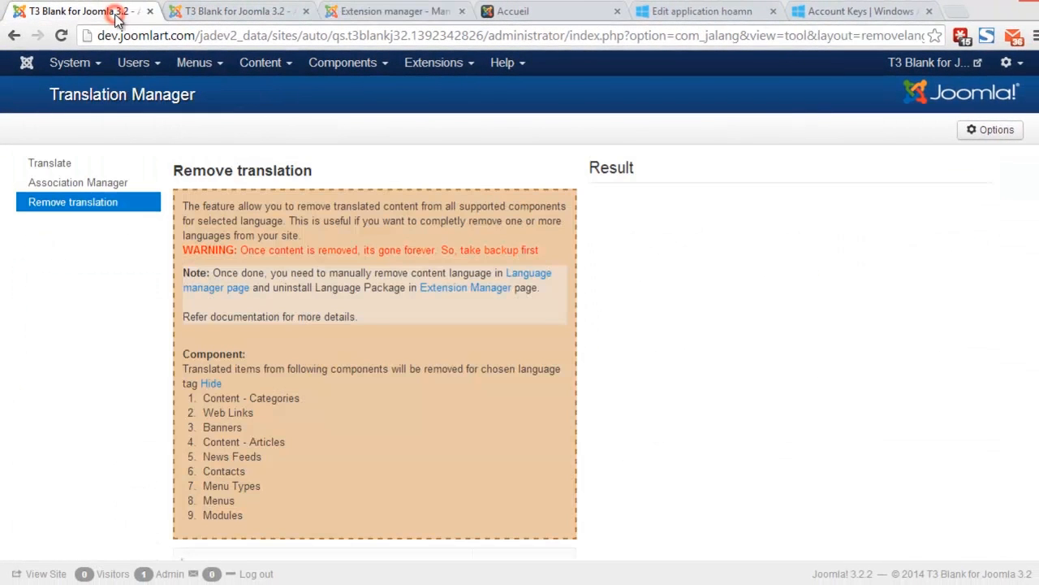
scroll(1038, 302, "down", 2)
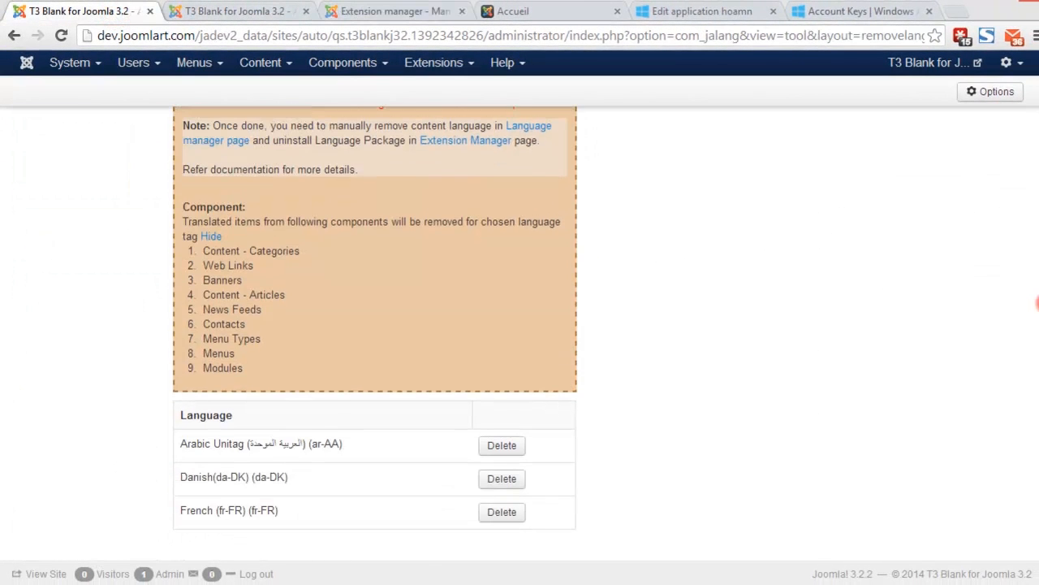
left_click(501, 447)
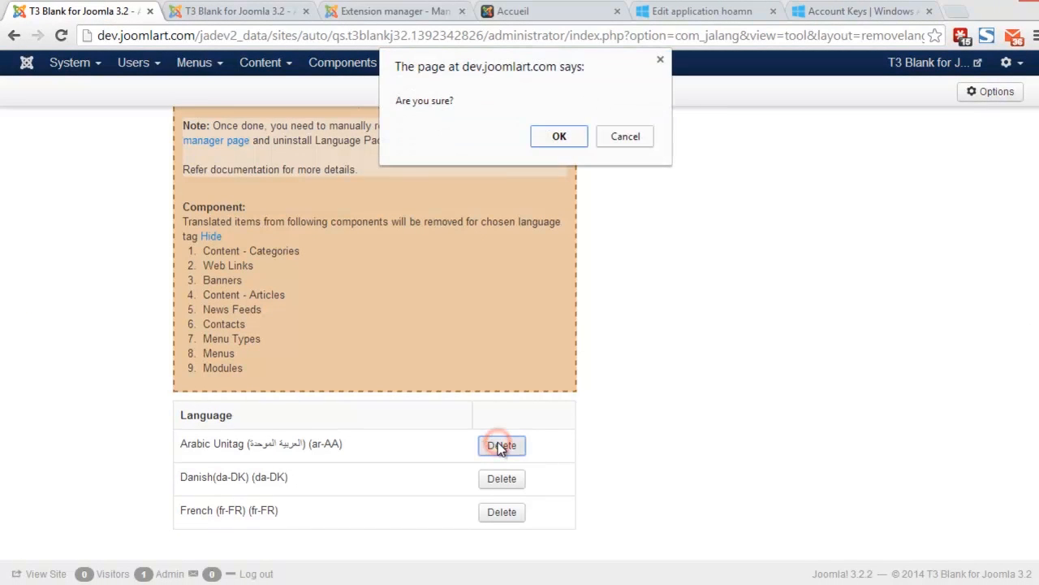
left_click(571, 140)
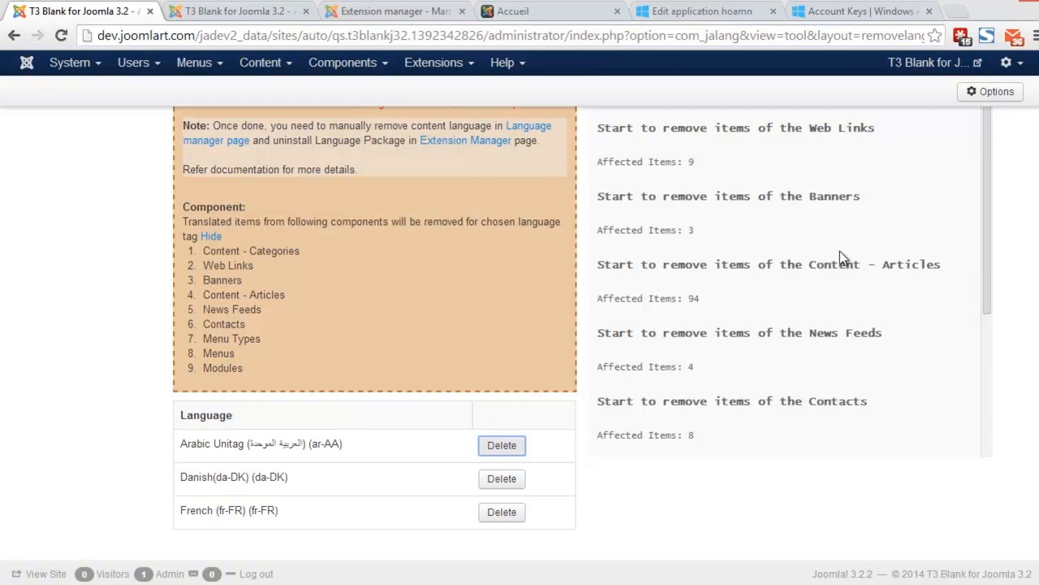
scroll(990, 263, "down", 3)
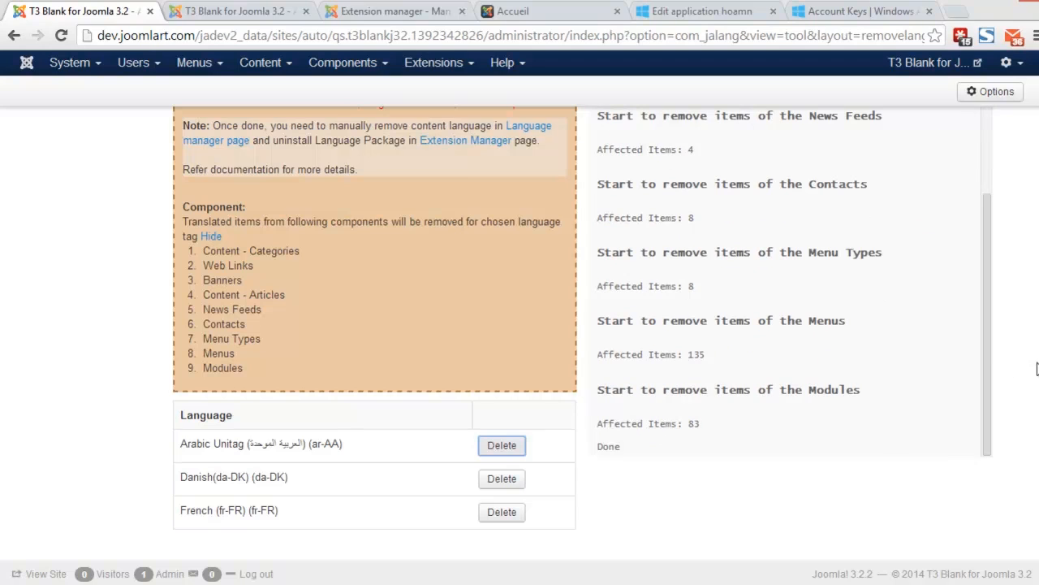
scroll(373, 325, "up", 3)
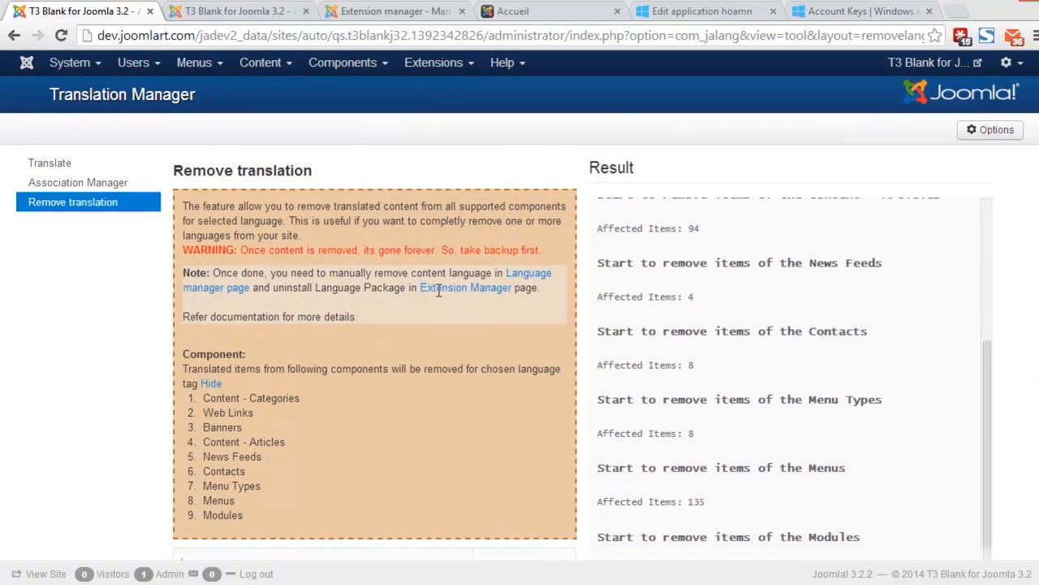
Step: Run Translate All on every listed component and follow the log until Done
left_click(59, 185)
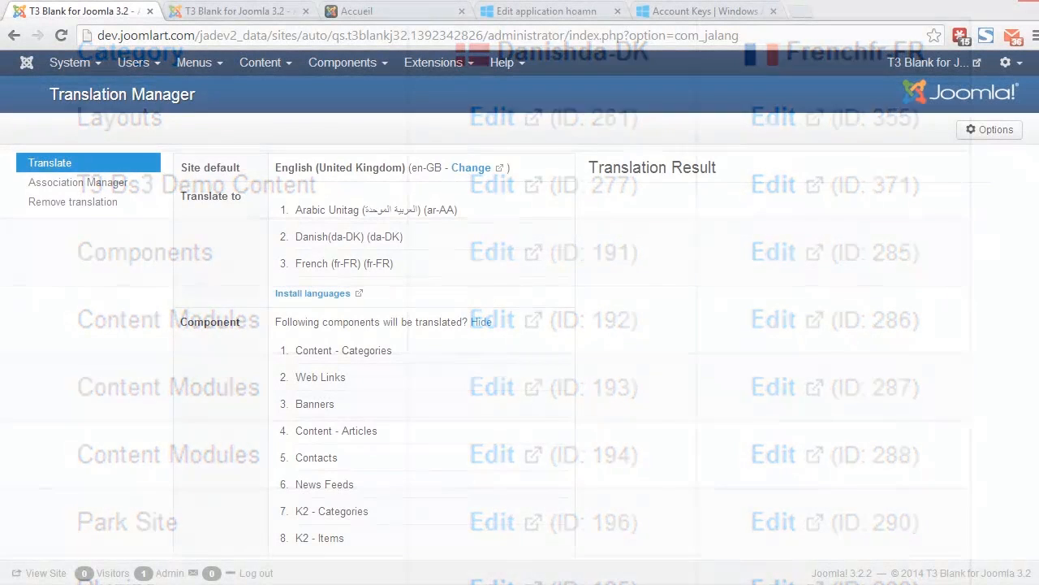
scroll(1036, 150, "down", 2)
scroll(1036, 150, "down", 1)
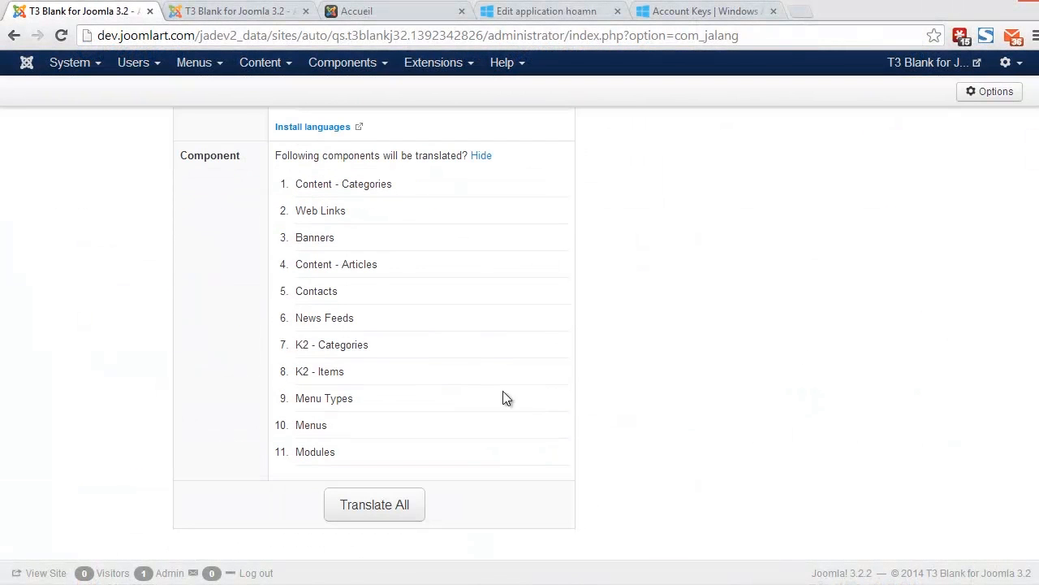
left_click(413, 502)
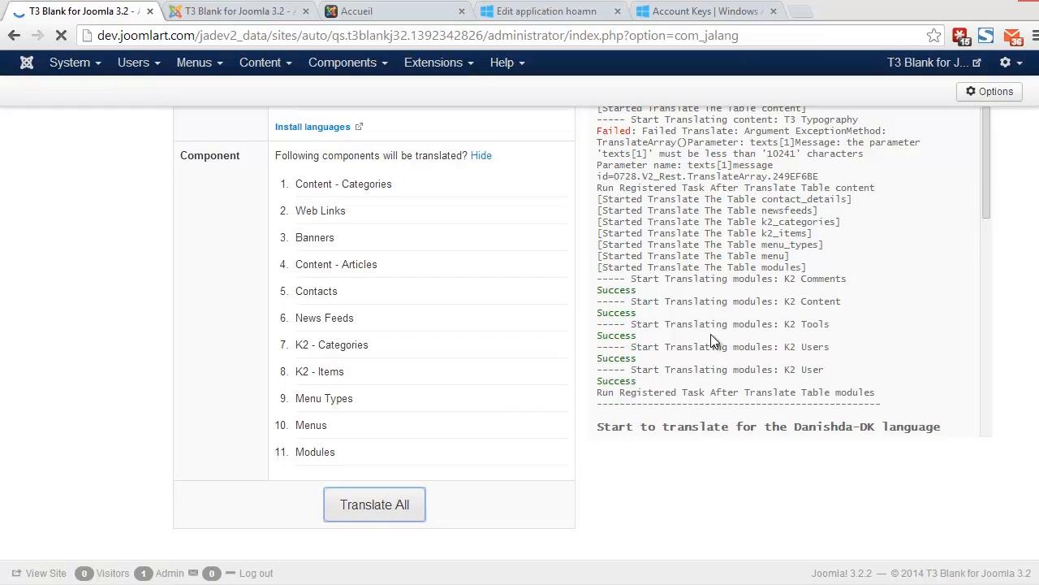
left_click_drag(988, 170, 1002, 454)
left_click(725, 379)
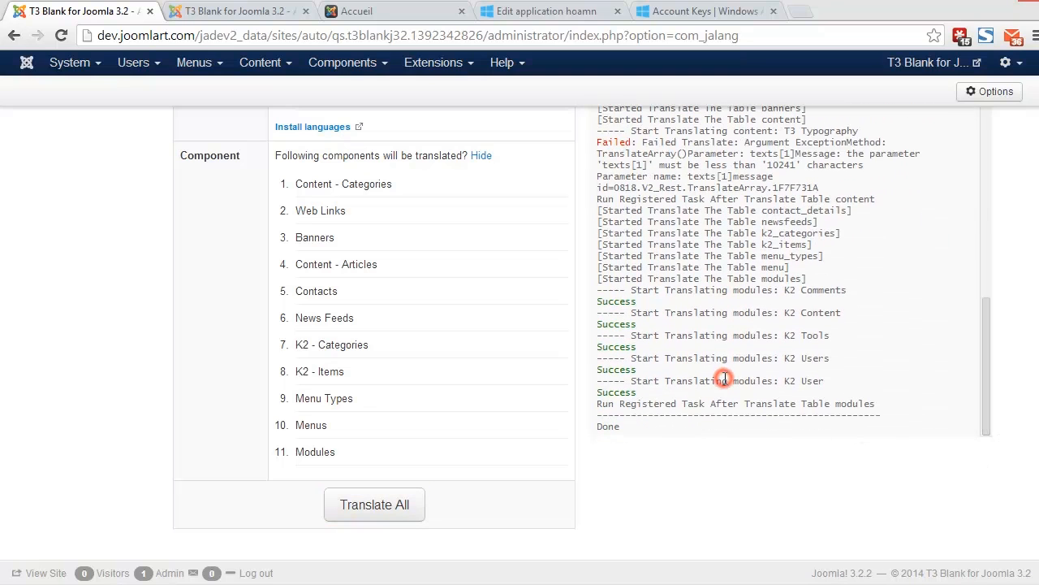